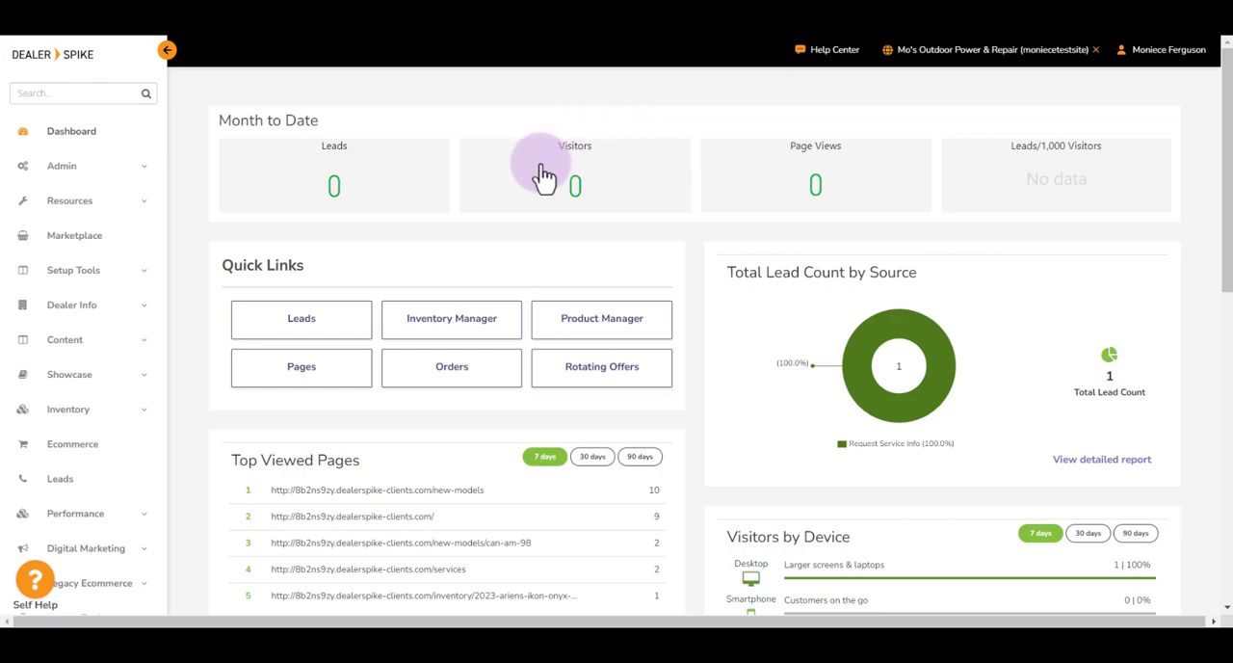
Step: Open the website's navigation editor and look over its list of links
click(99, 339)
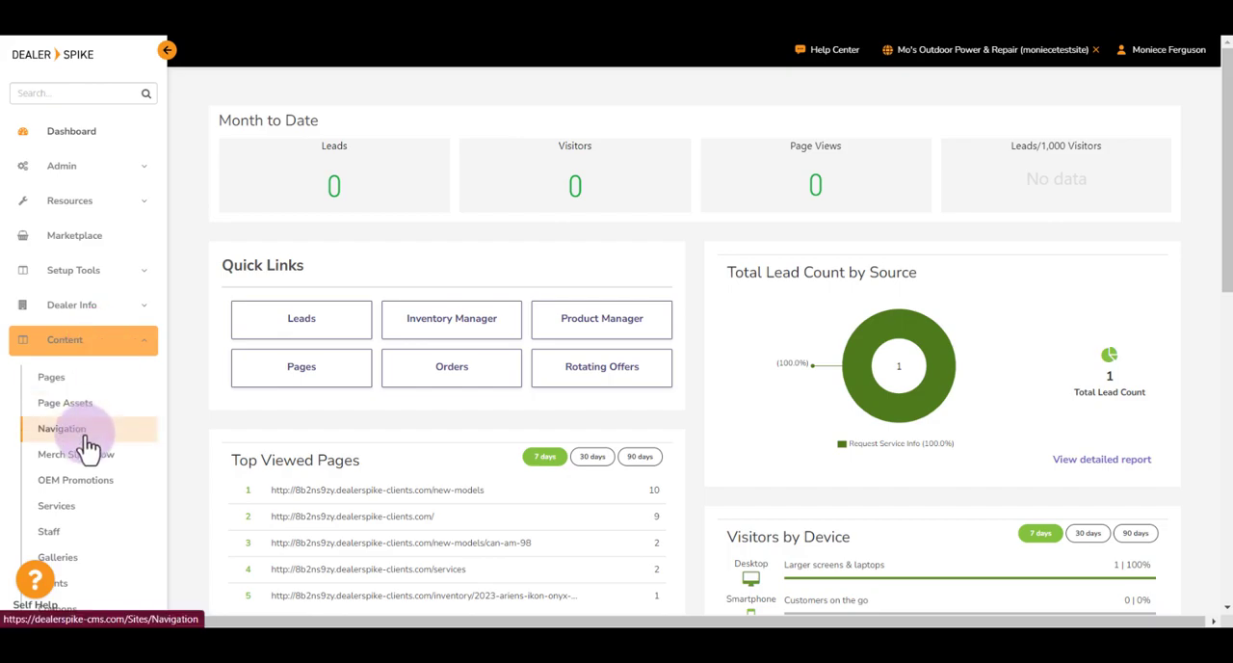
click(85, 439)
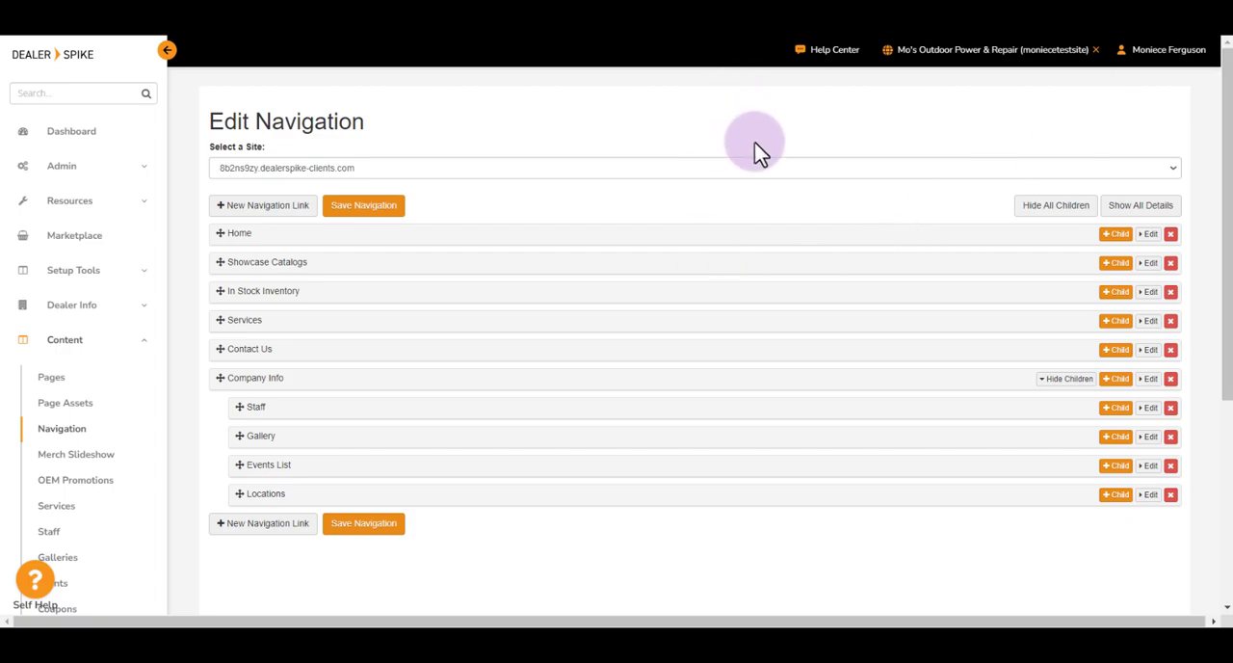
scroll(754, 141, down, 1)
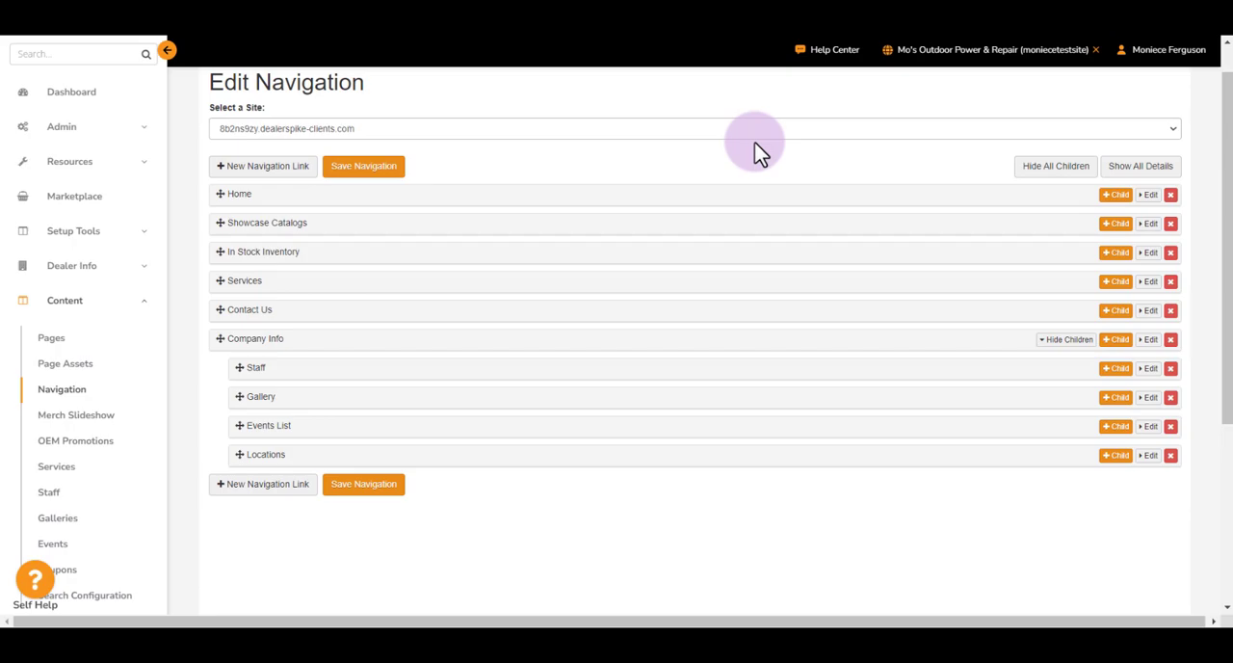
scroll(754, 142, up, 1)
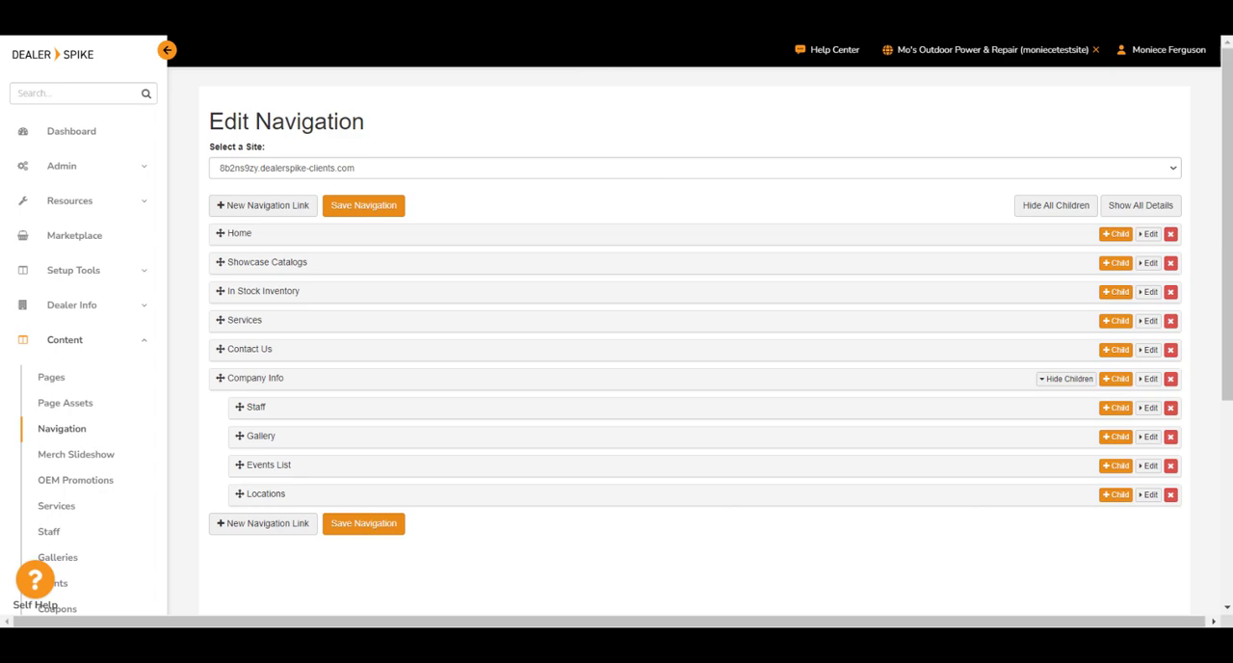
Step: Switch to the live dealer website and view the submenu under Company Info
click(492, 19)
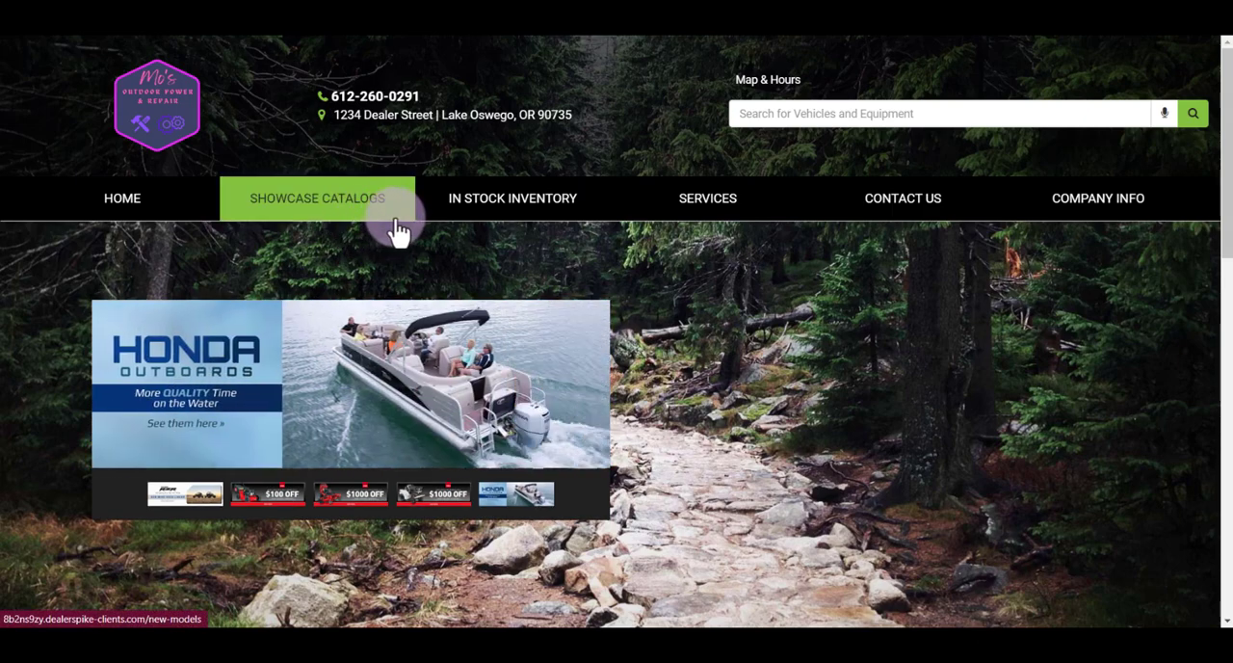
mouse_move(1063, 214)
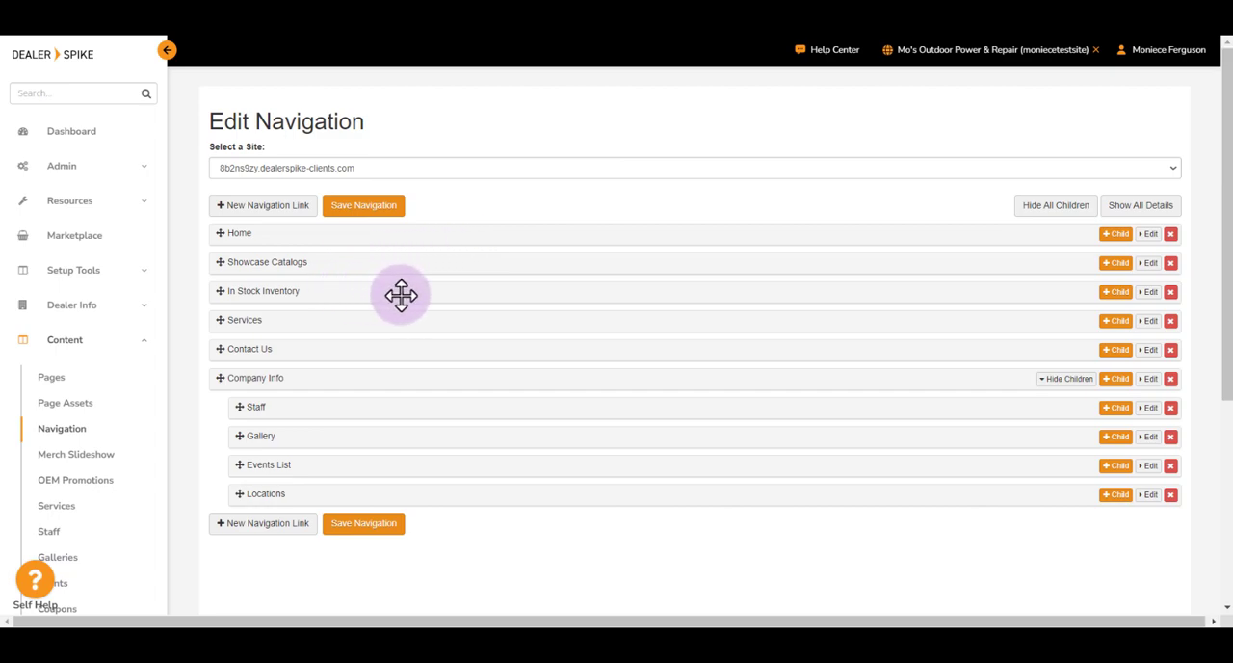
Step: Expand the In Stock Inventory link's details in the navigation editor and examine its link location, link name and link target options
click(1151, 292)
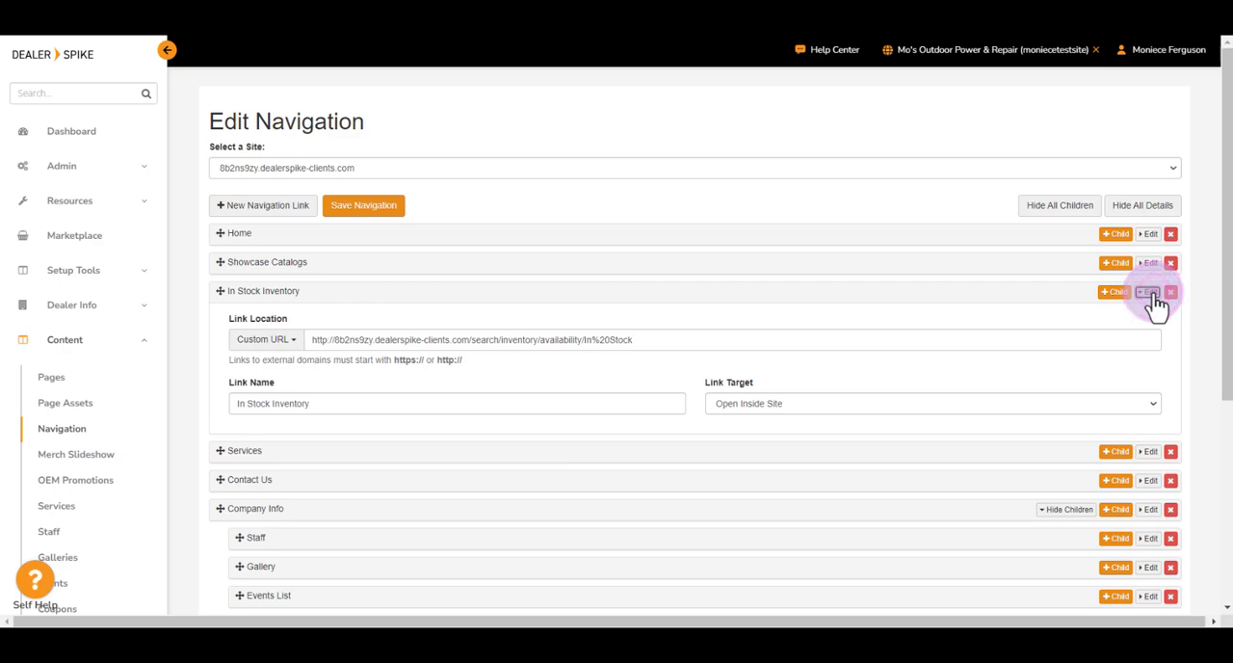
triple_click(278, 322)
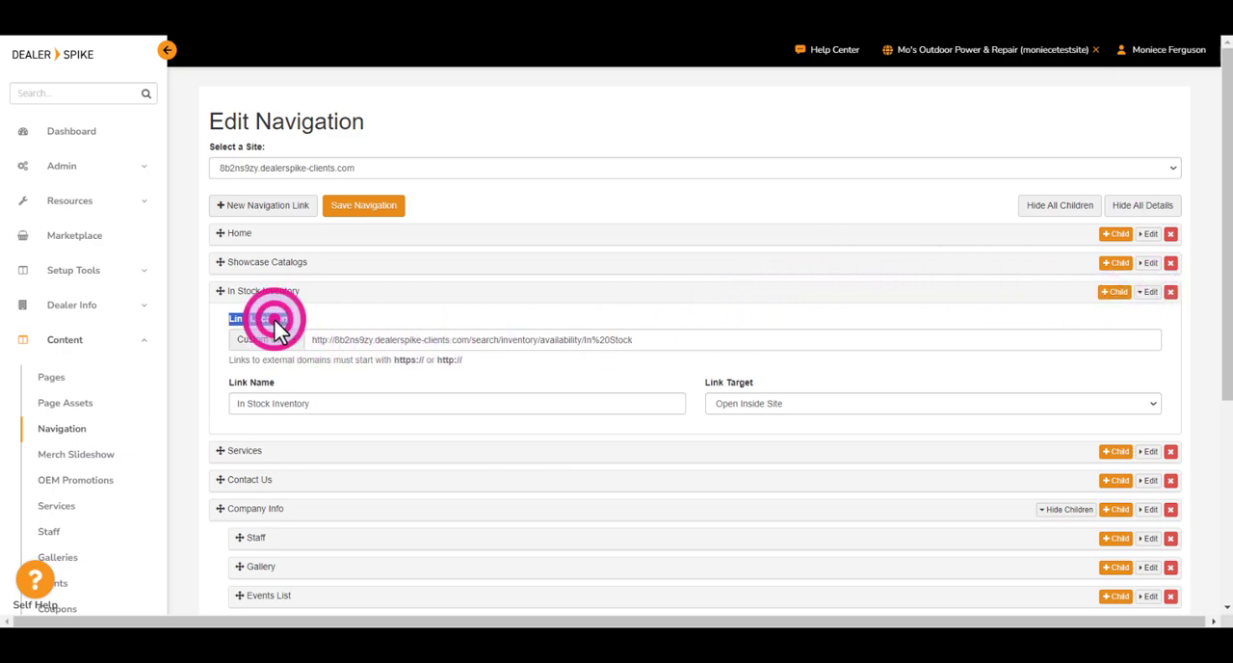
click(278, 327)
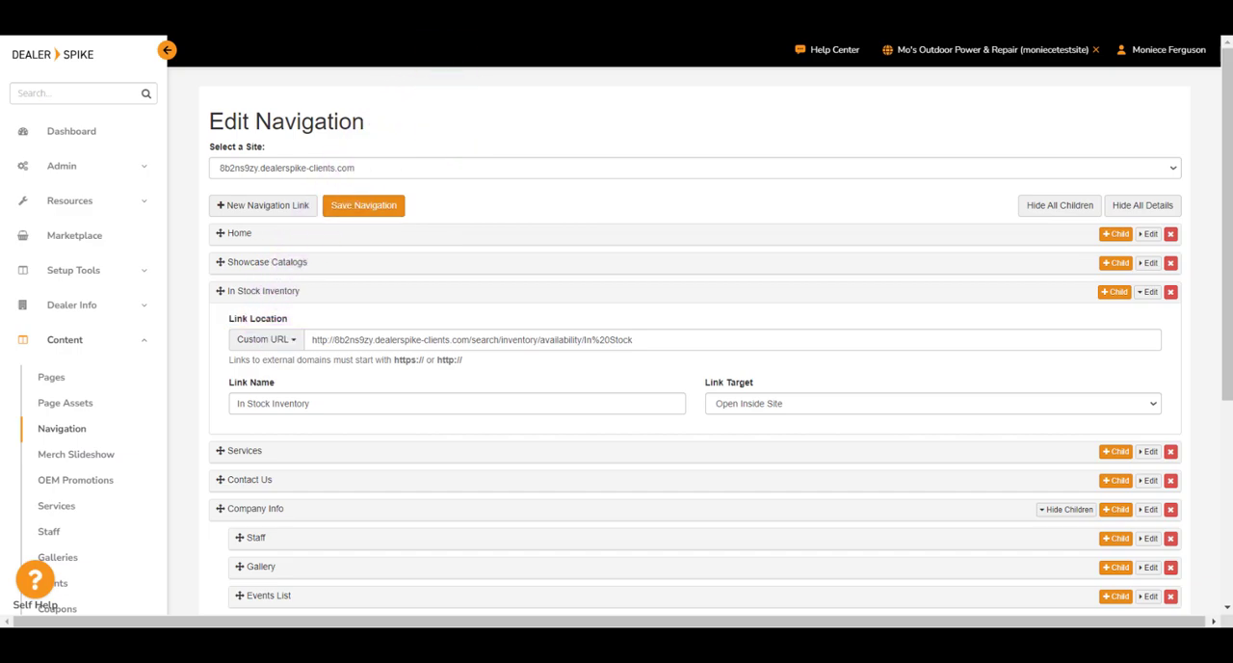
click(416, 36)
triple_click(248, 319)
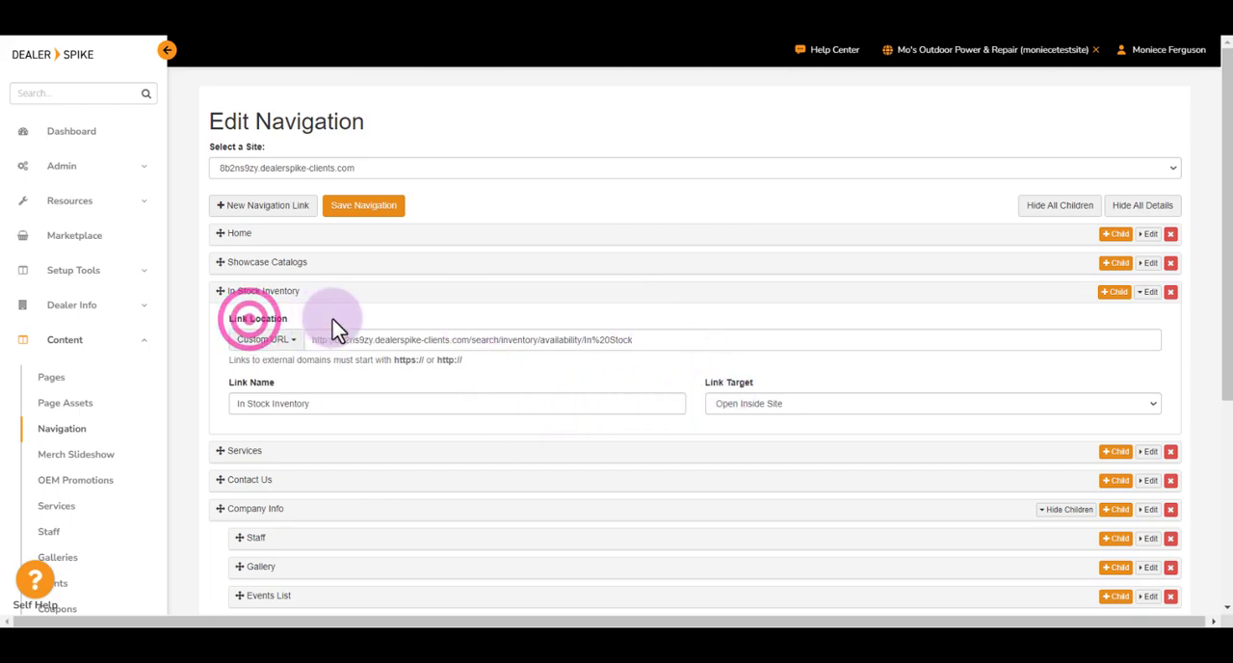
click(432, 331)
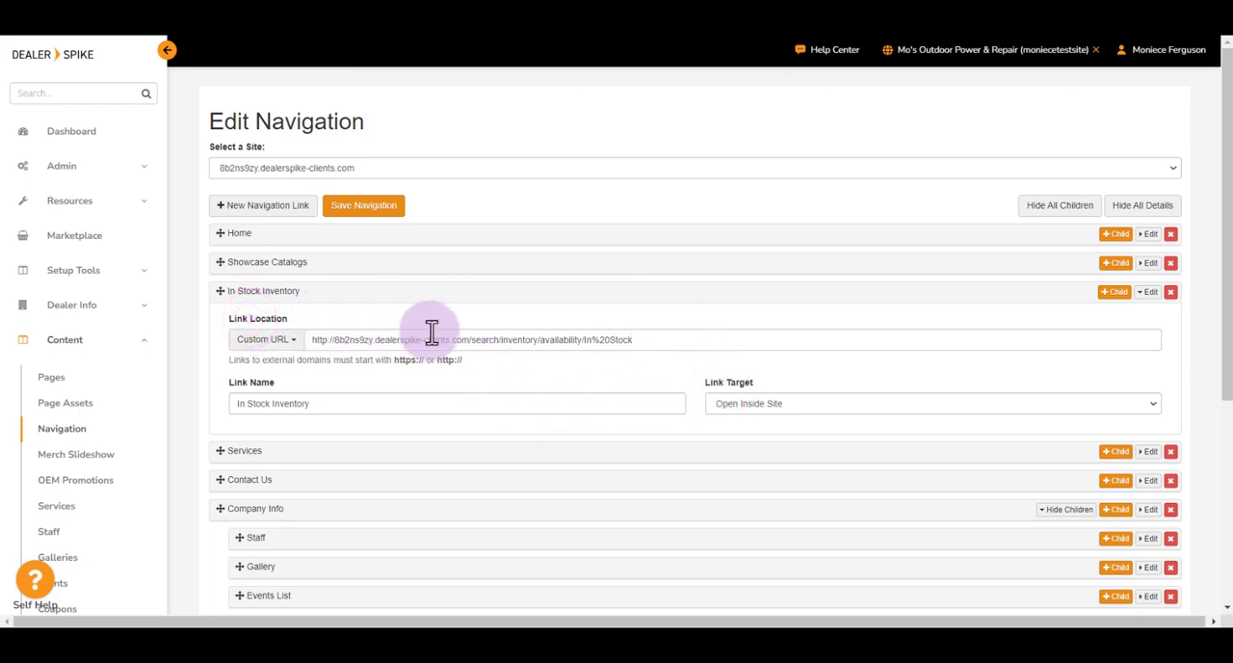
triple_click(234, 382)
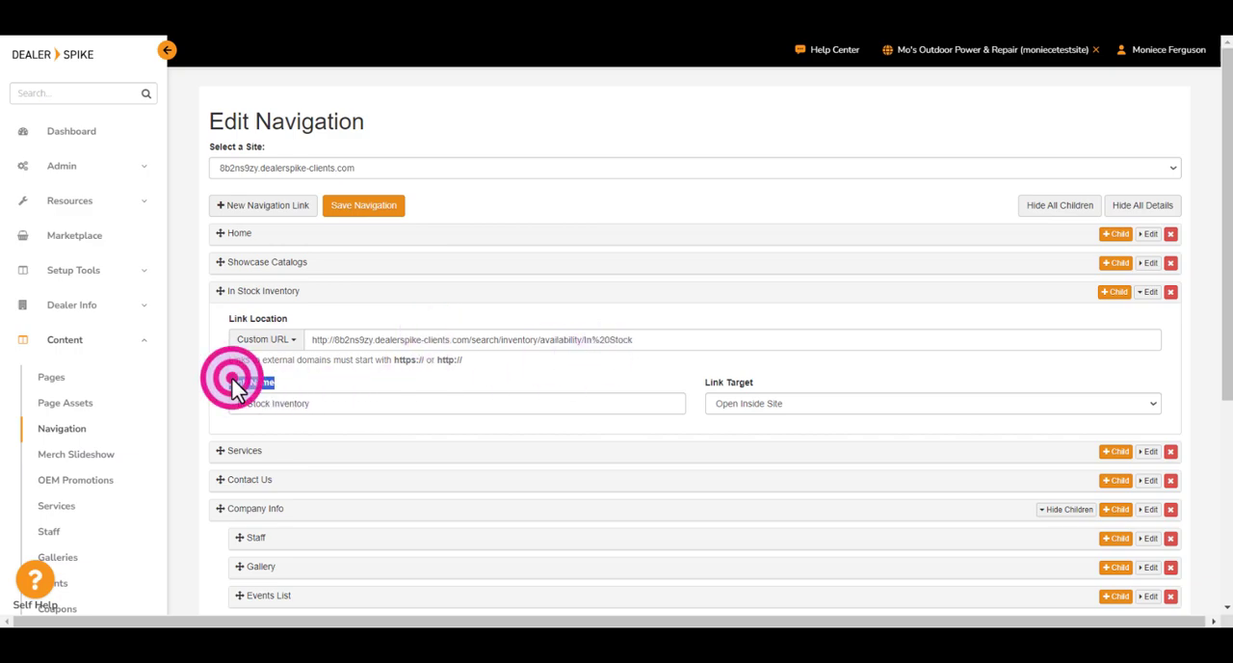
triple_click(747, 382)
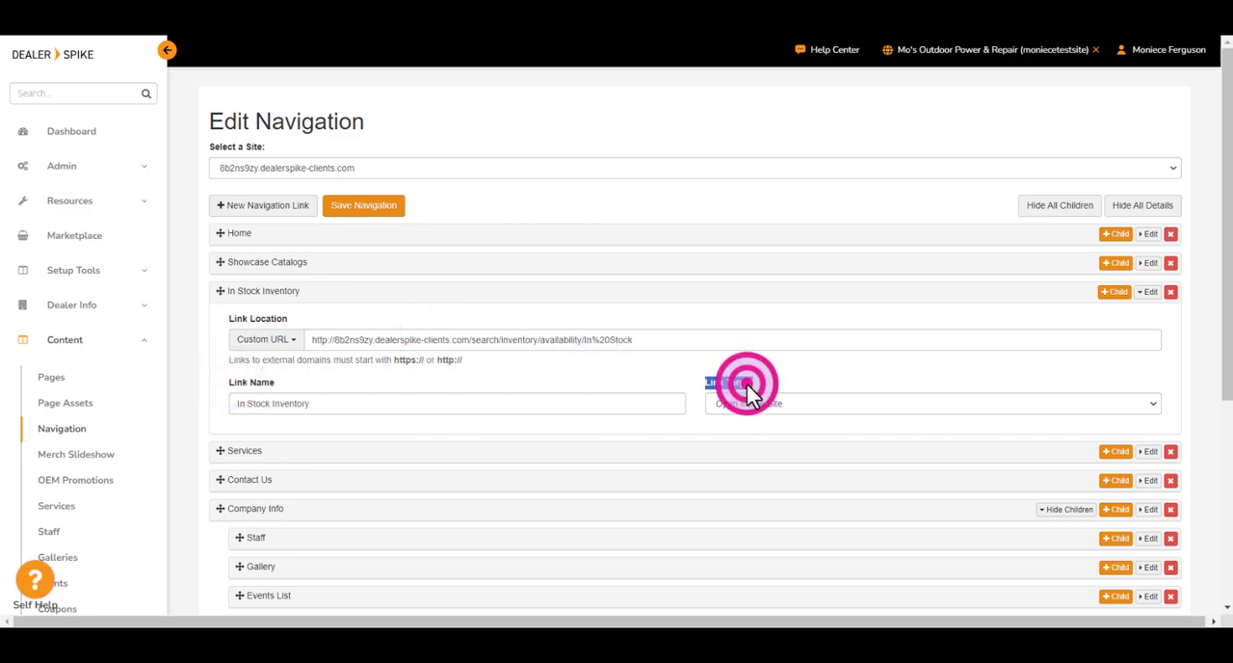
click(801, 405)
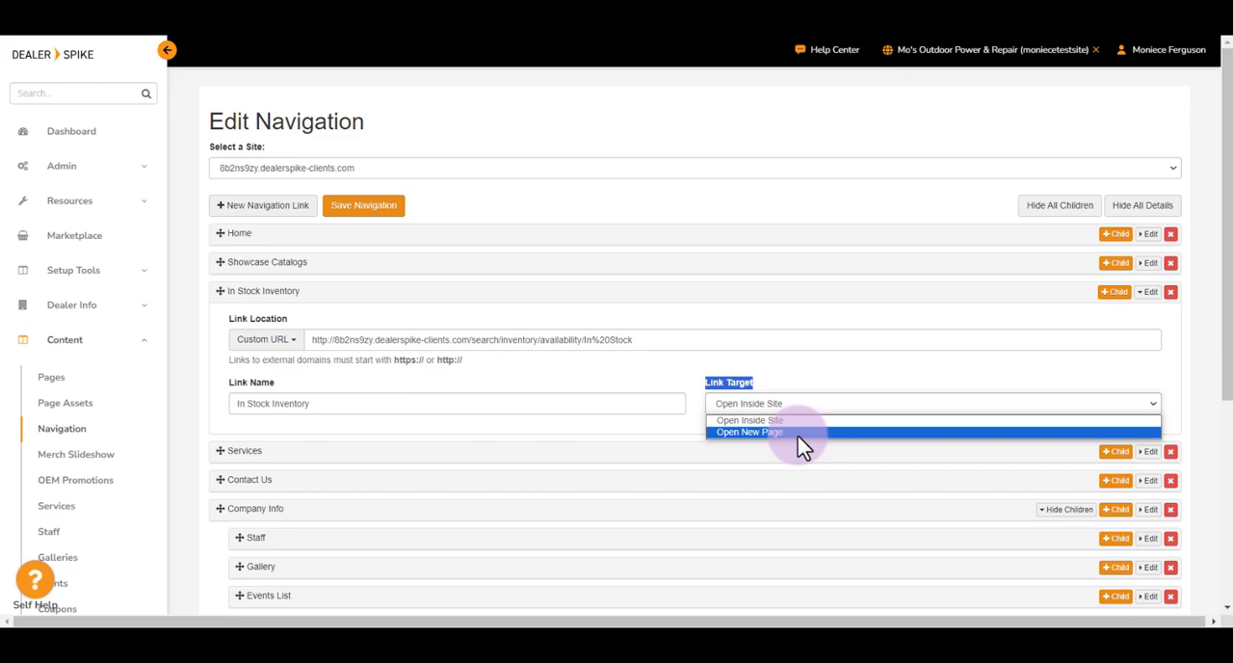
click(792, 370)
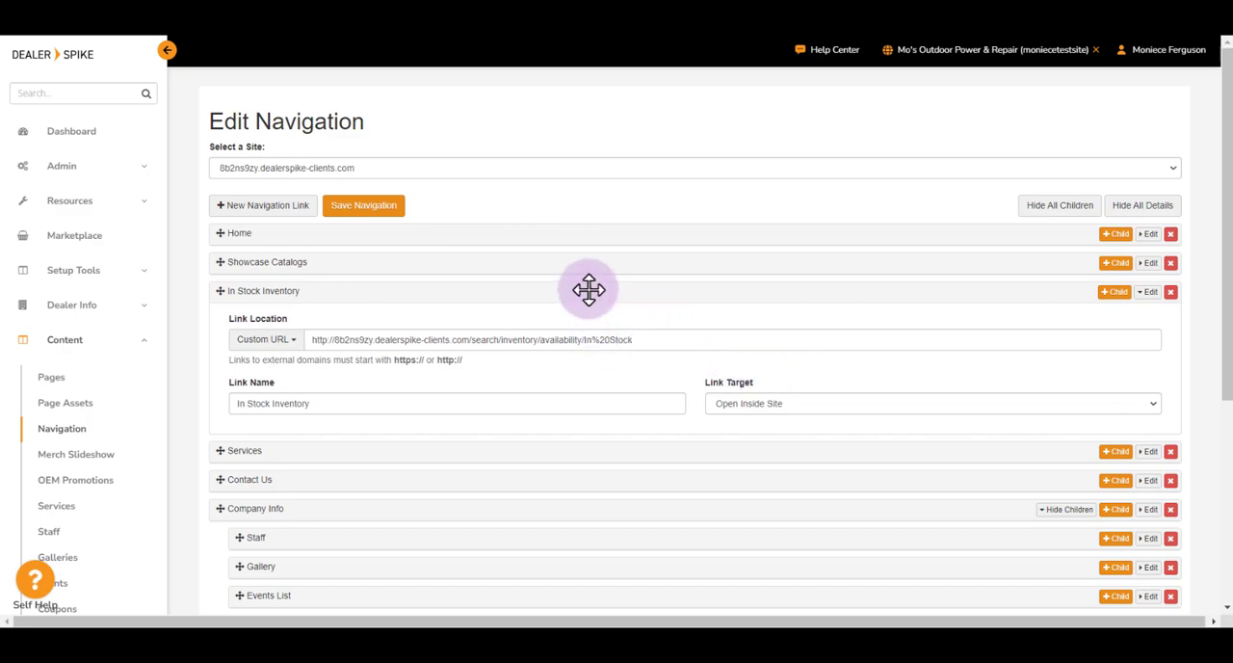
Step: Move In Stock Inventory above Showcase Catalogs and nest it as a child of Home
mouse_move(570, 294)
mouse_down()
mouse_move(573, 187)
mouse_move(531, 279)
mouse_move(569, 220)
mouse_move(565, 396)
mouse_move(545, 266)
mouse_move(557, 285)
mouse_up()
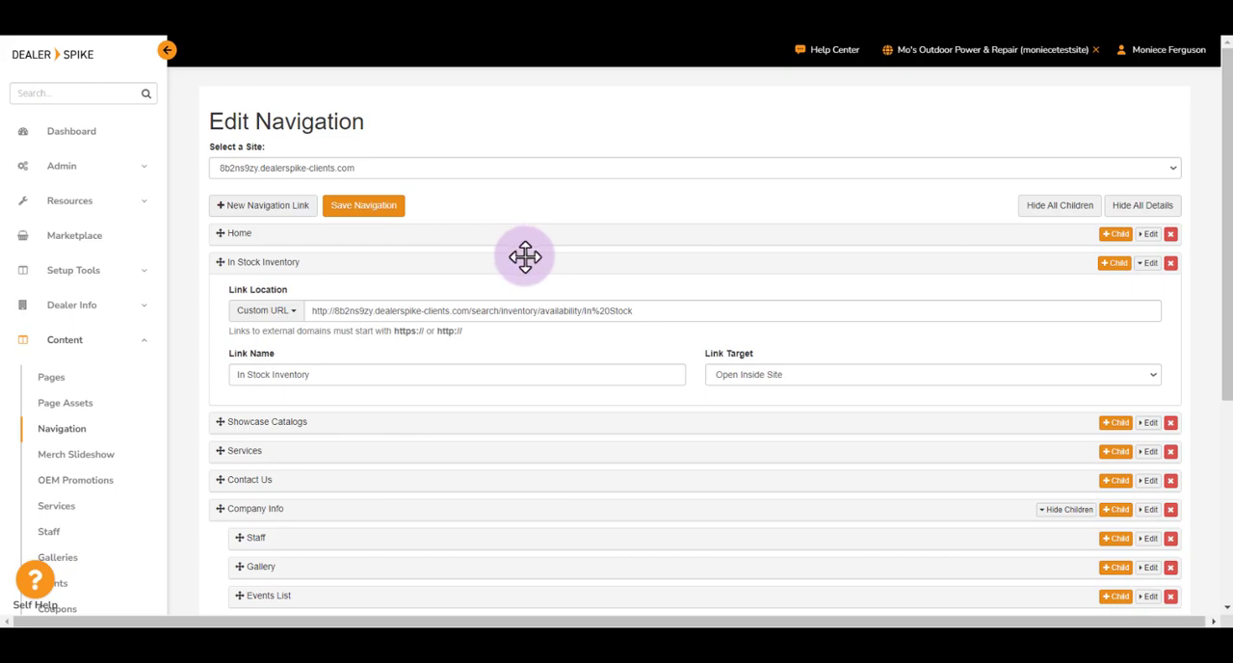
drag(523, 261, 595, 265)
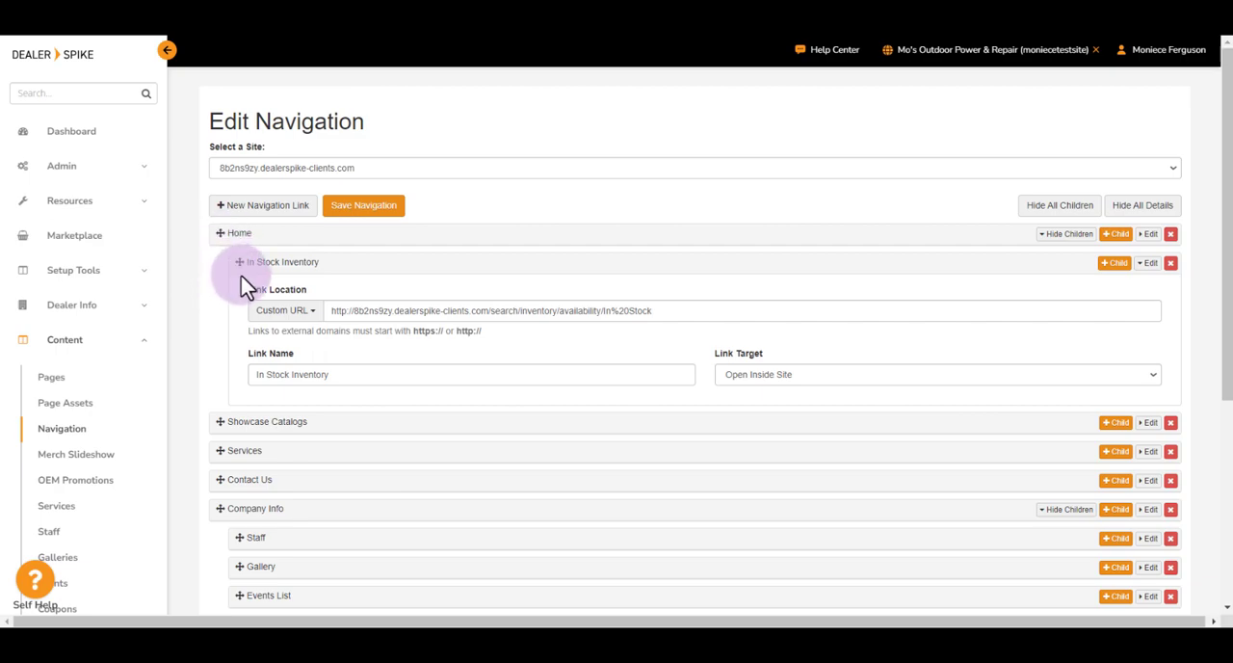
Step: Nest the Gallery link as a child of Staff within Company Info
scroll(246, 284, down, 5)
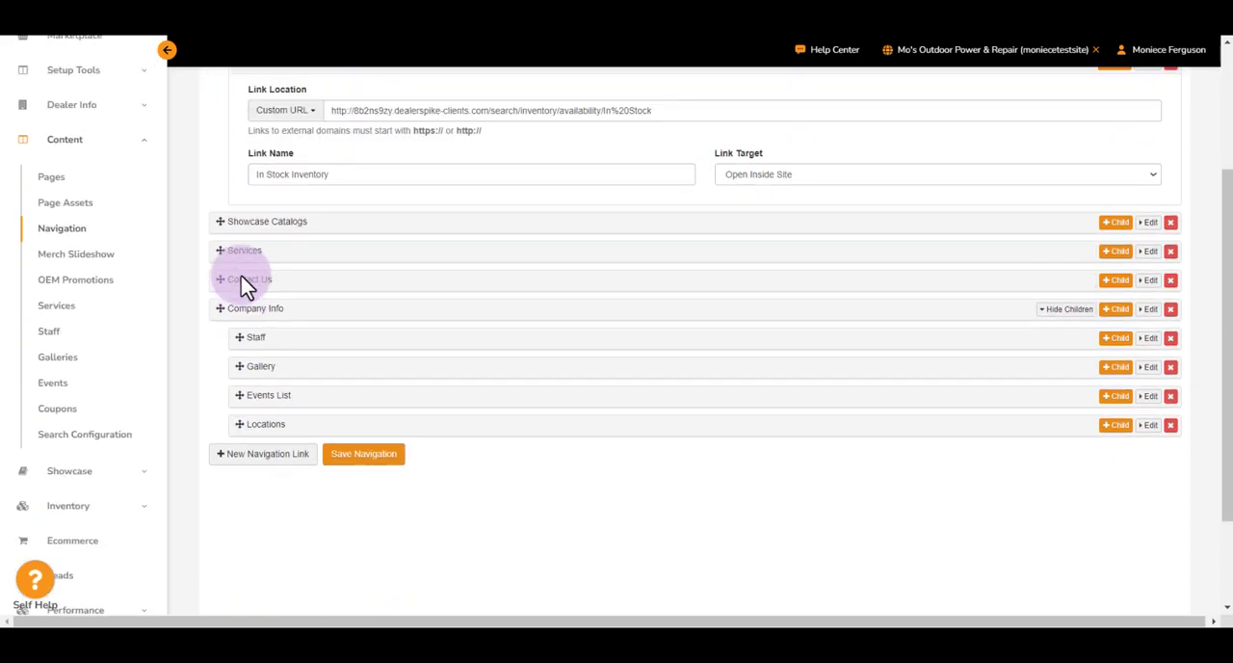
scroll(245, 285, up, 2)
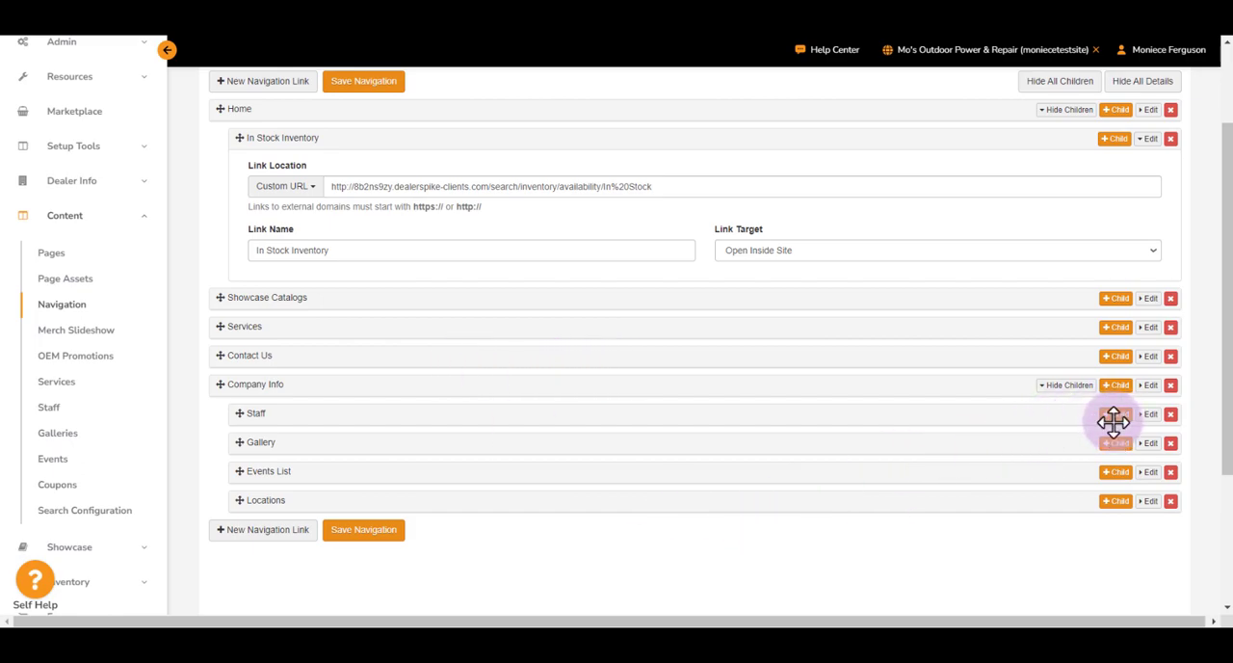
drag(498, 412, 519, 382)
drag(529, 449, 490, 446)
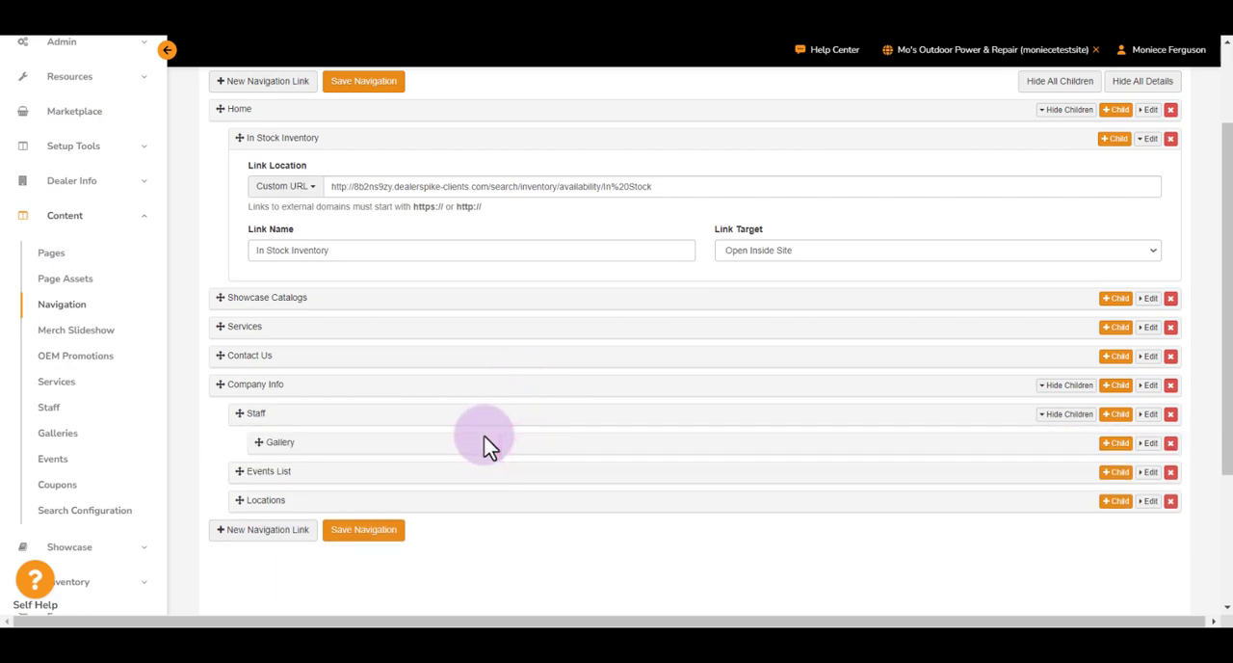
Step: Switch to the live dealer website and check how child links appear in the Company Info submenu
scroll(488, 445, up, 2)
scroll(486, 445, up, 1)
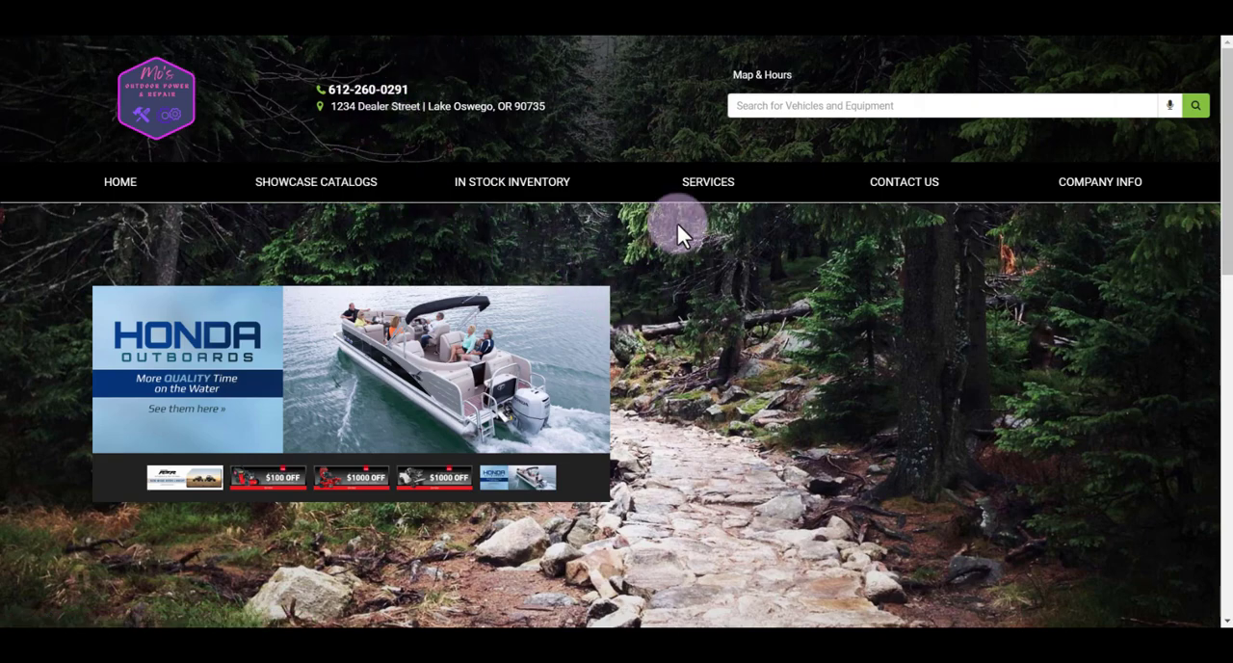
mouse_move(1071, 212)
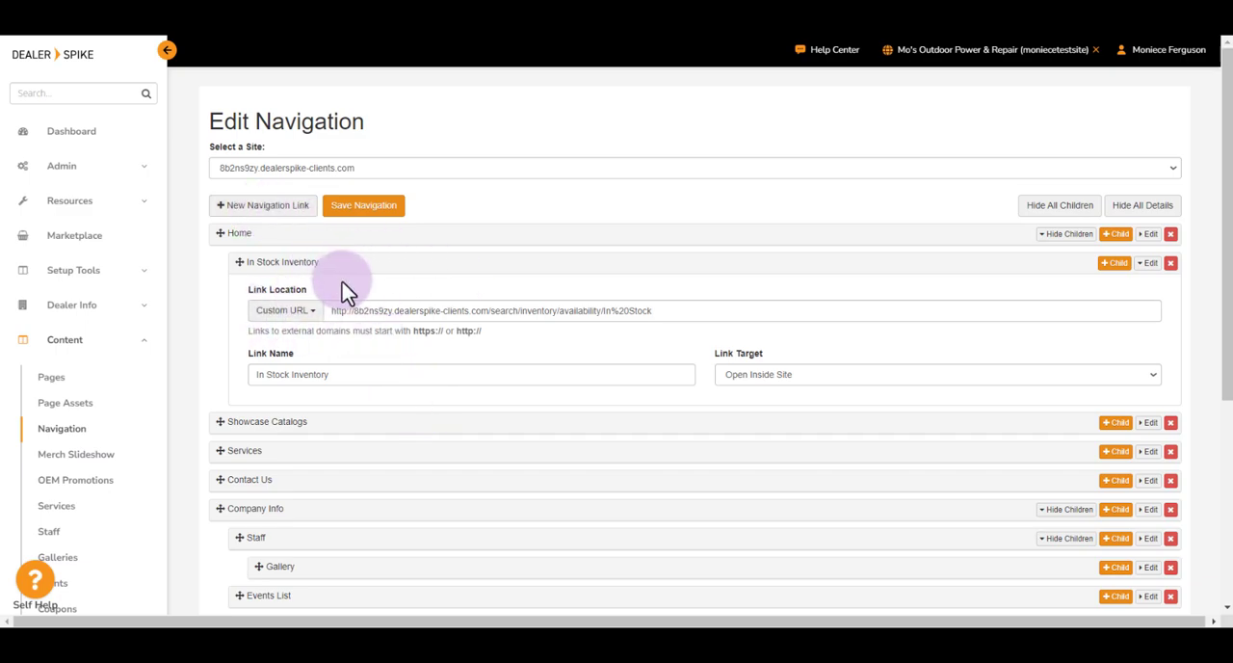
Step: In the navigation editor, move In Stock Inventory back to the top level below Home and add a child link to it
drag(349, 267, 287, 255)
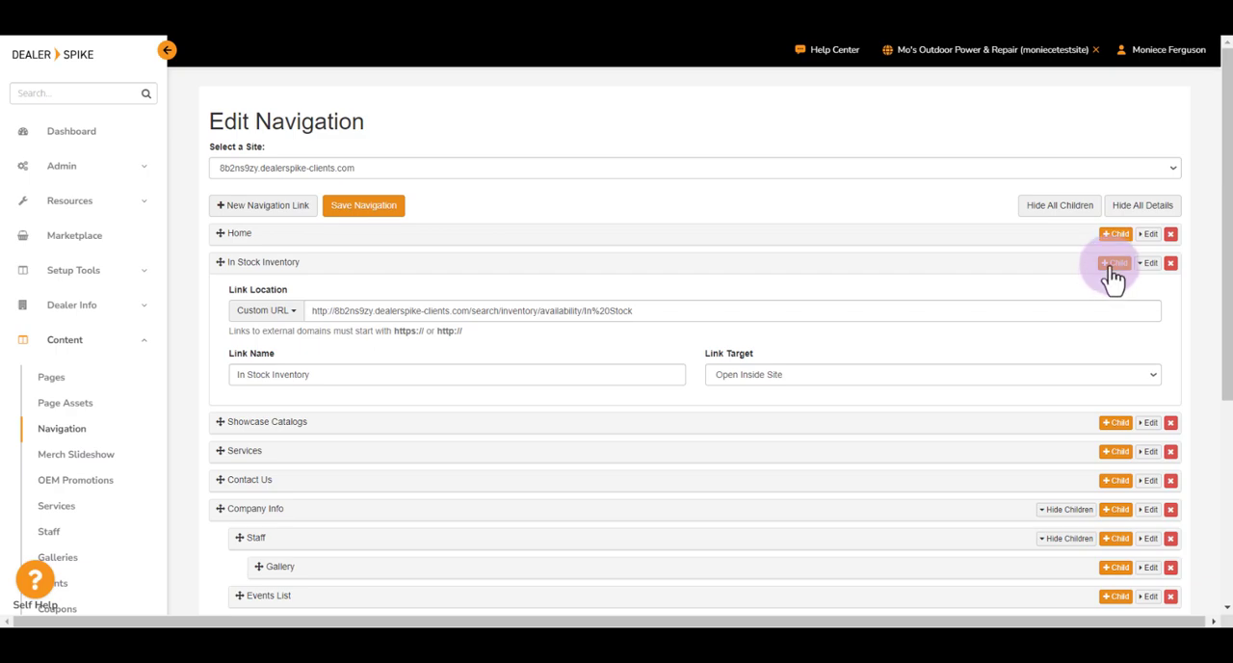
click(1115, 264)
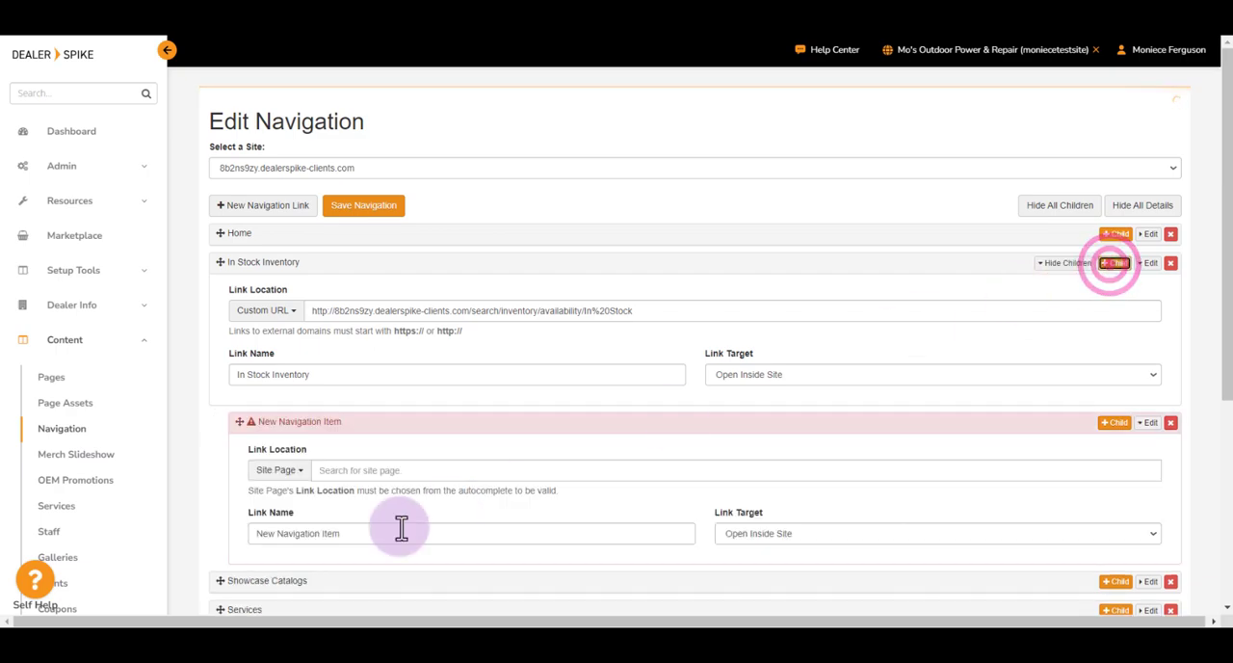
Step: Set the new child item's link location type to Custom URL and review the other location types
triple_click(294, 450)
double_click(295, 450)
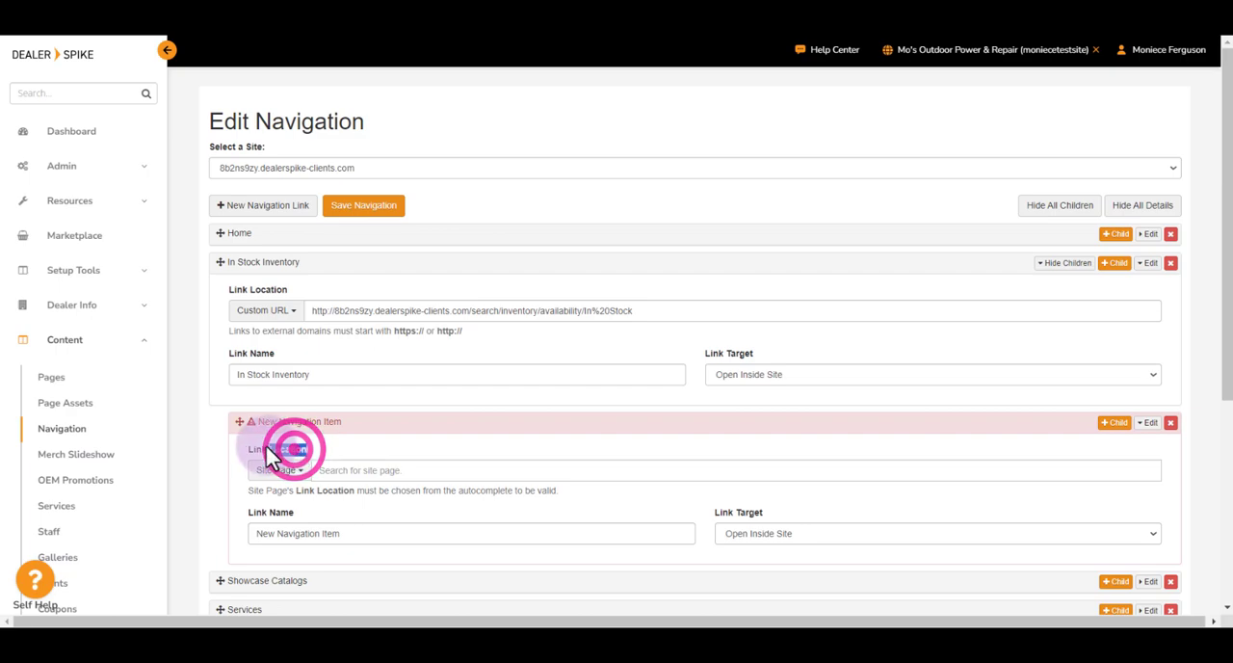
click(282, 470)
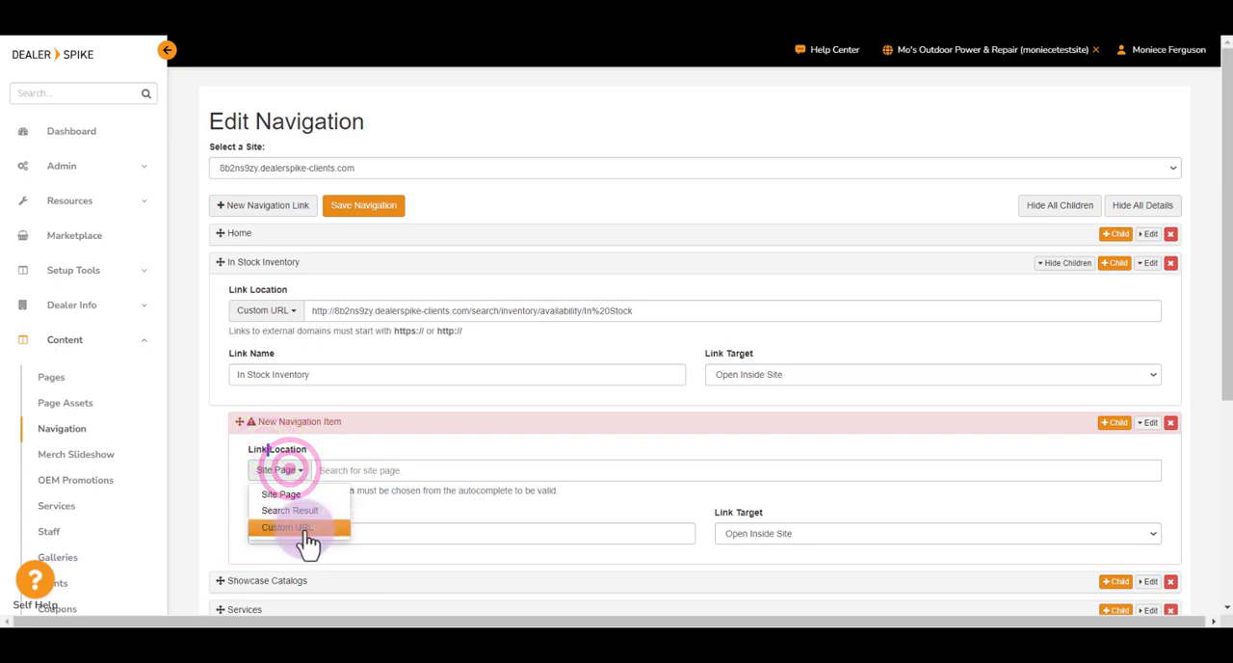
click(302, 529)
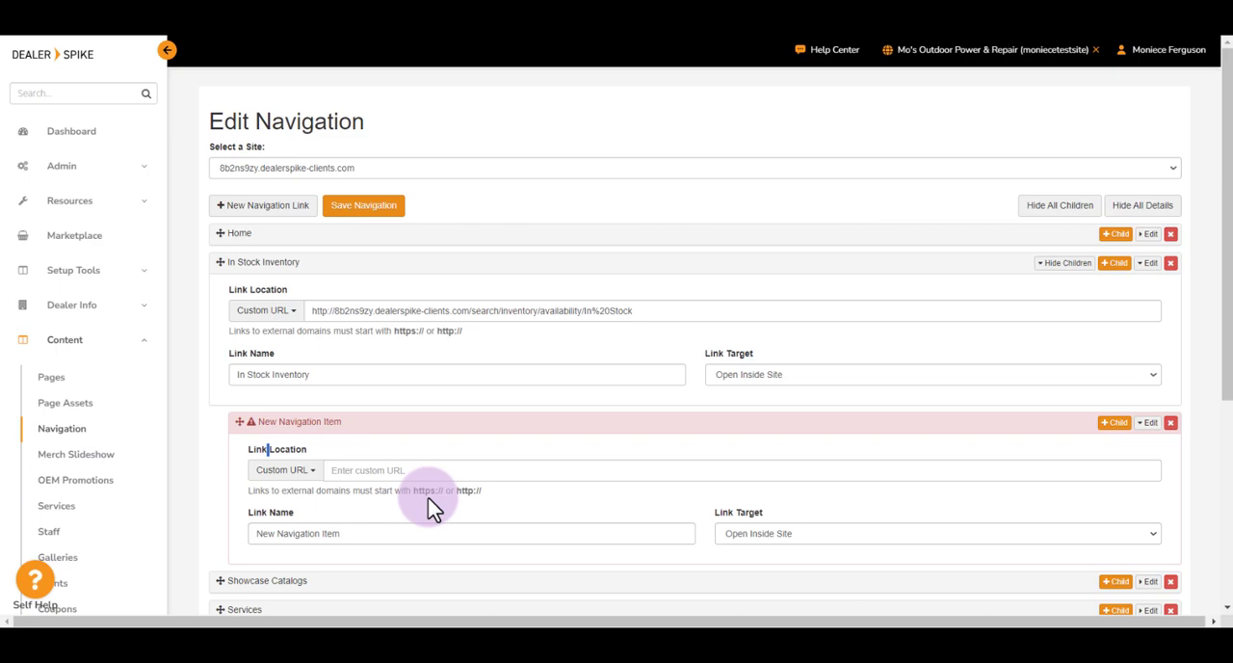
click(284, 470)
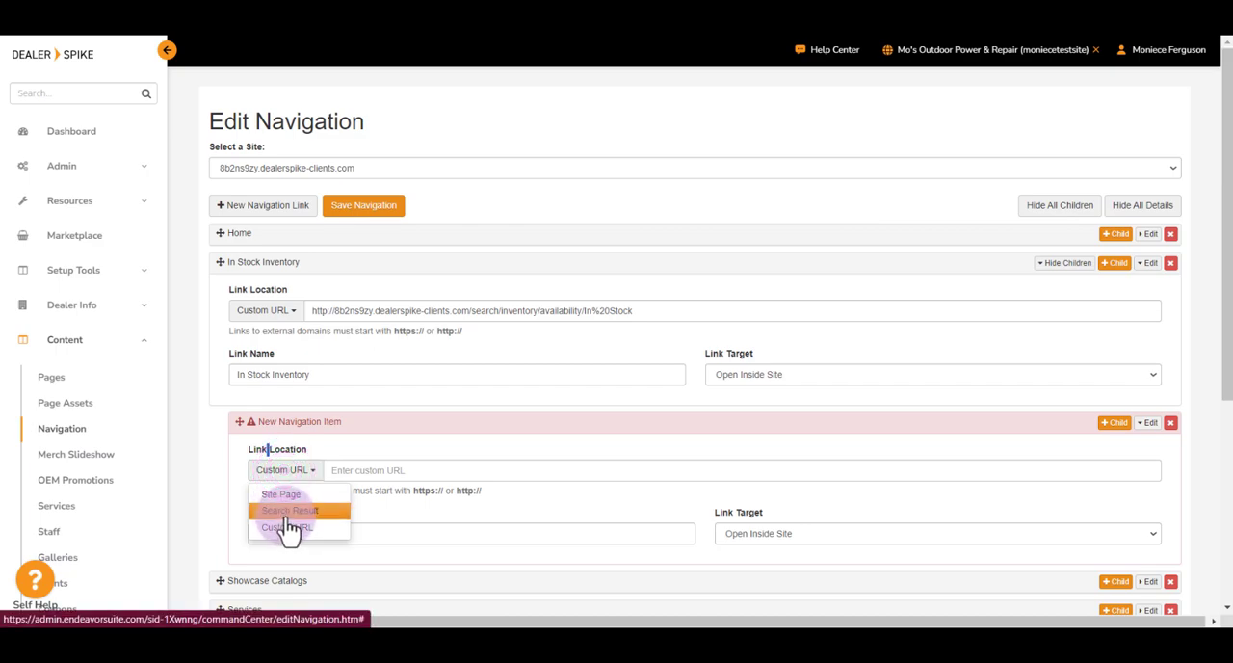
click(307, 469)
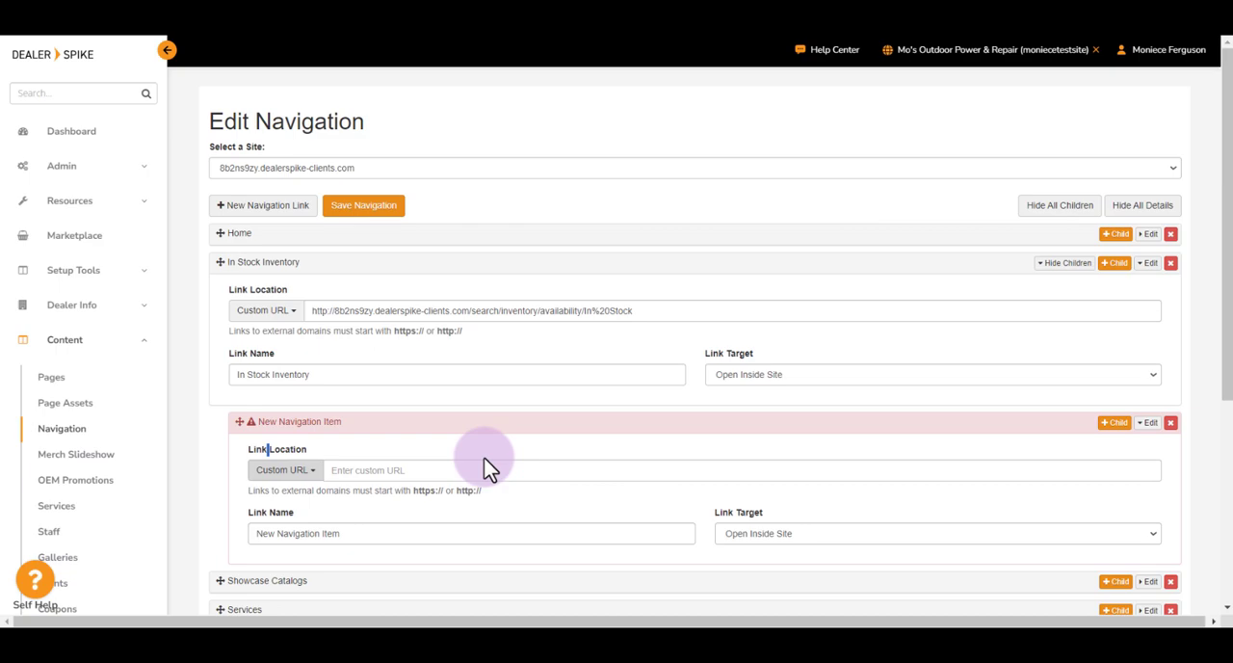
Step: Switch to the live dealer website and search its inventory for "bass boat"
click(565, 172)
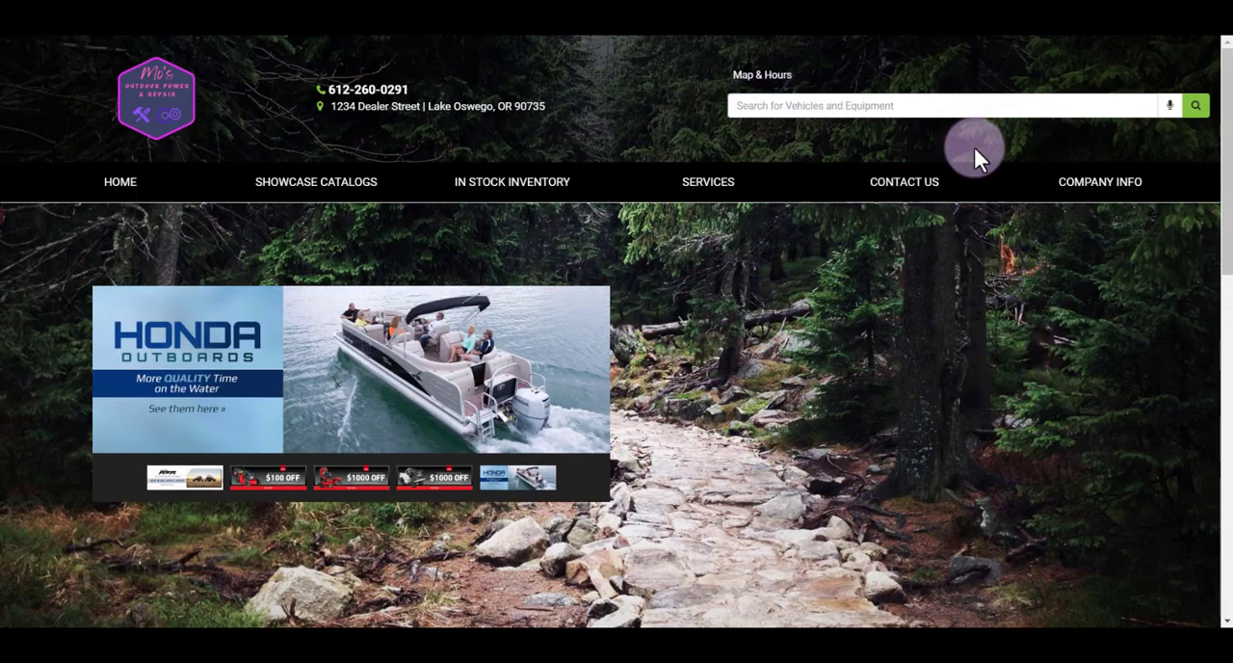
click(986, 108)
text(bass boat)
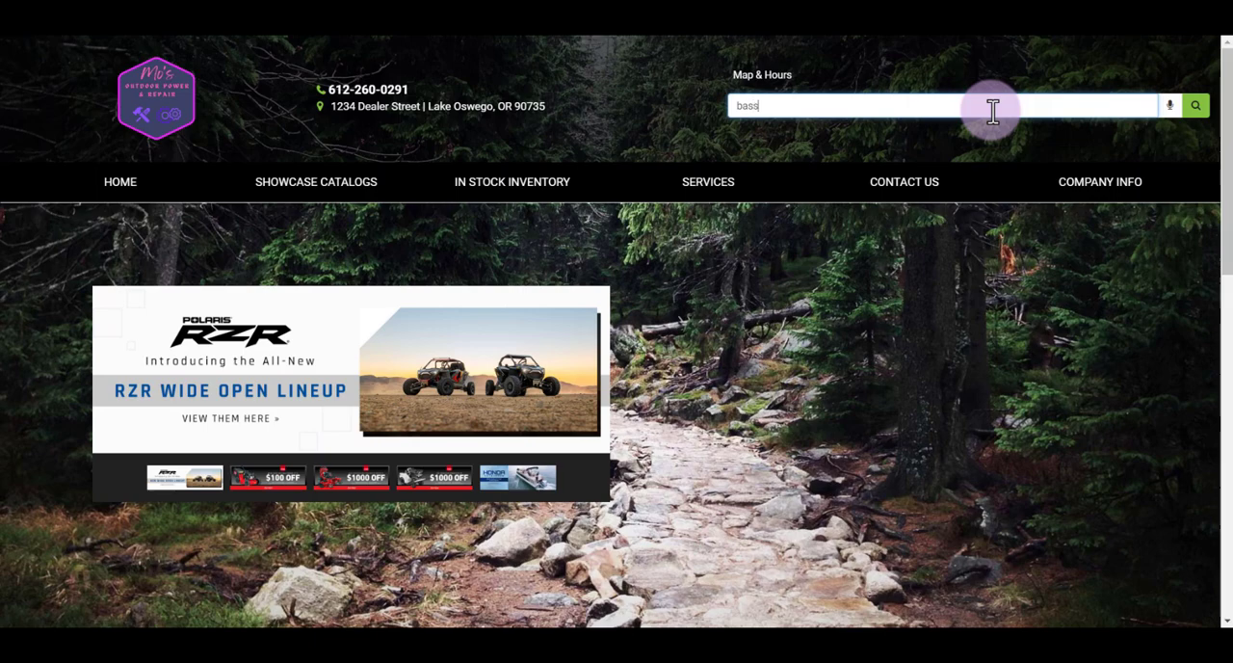
click(1196, 105)
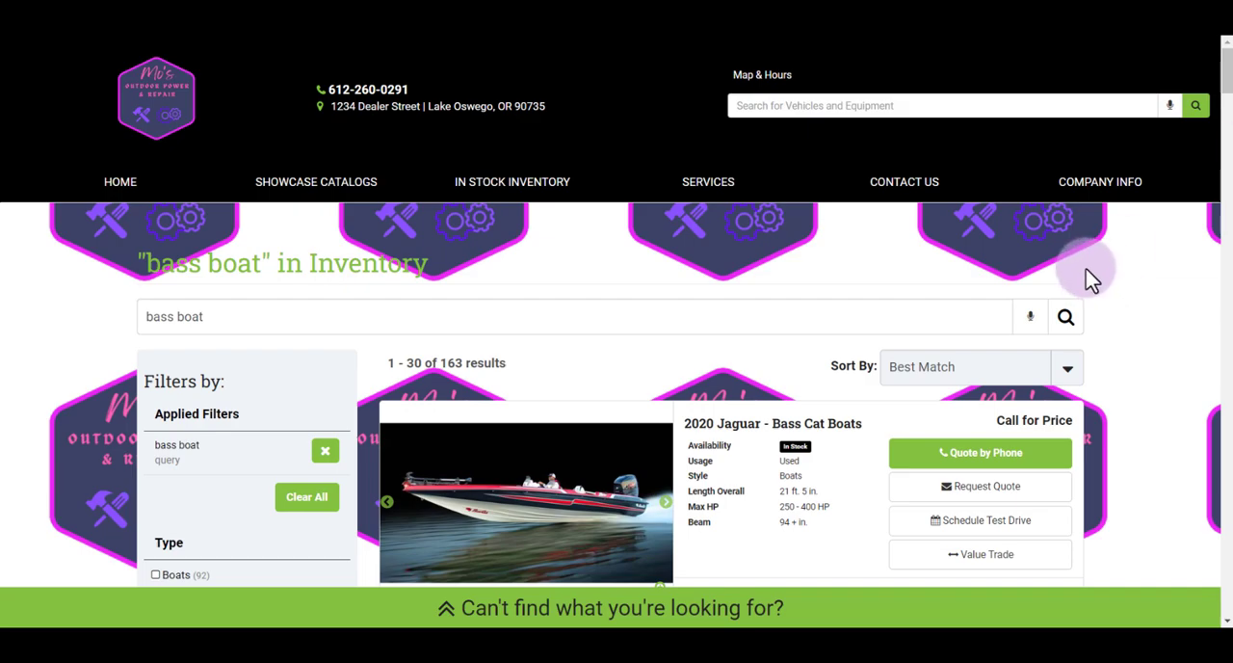
Step: Filter the bass boat results by the type Boats
scroll(1088, 278, down, 3)
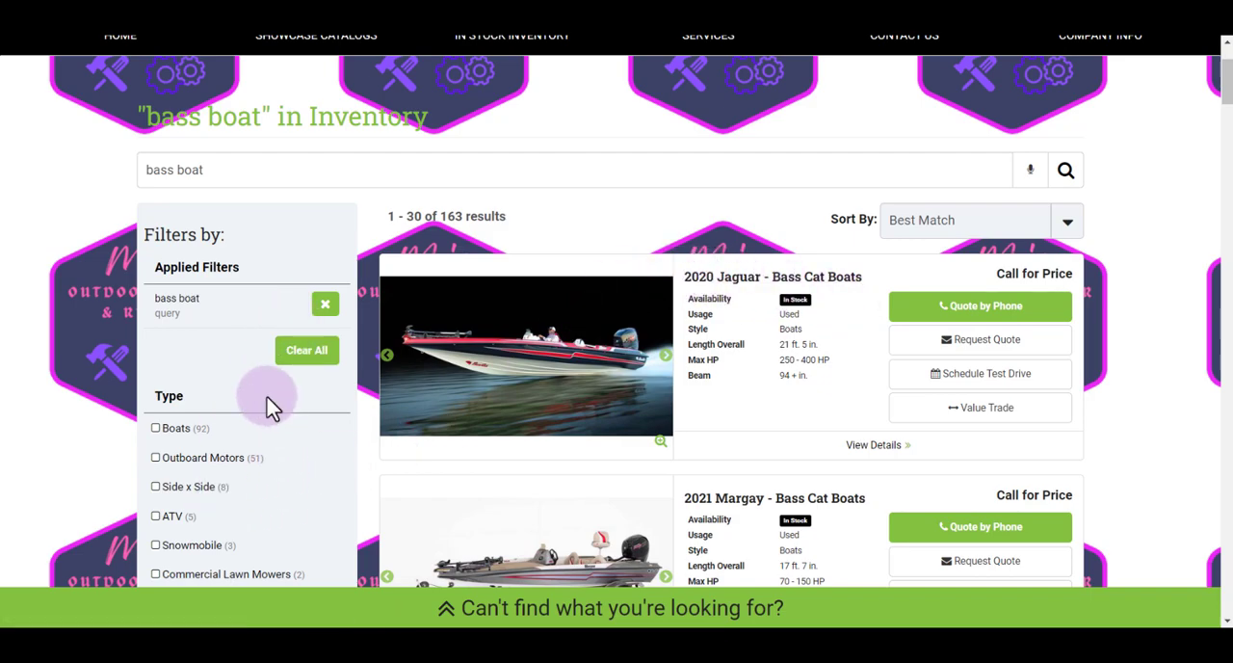
scroll(274, 423, down, 3)
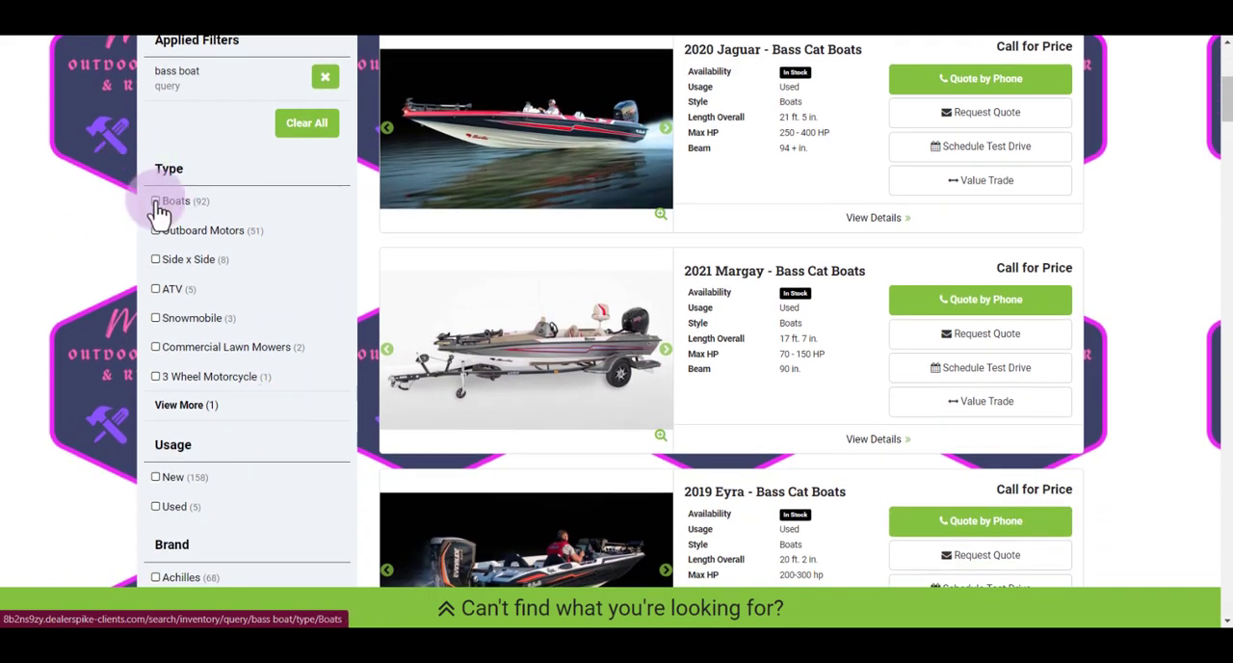
click(156, 202)
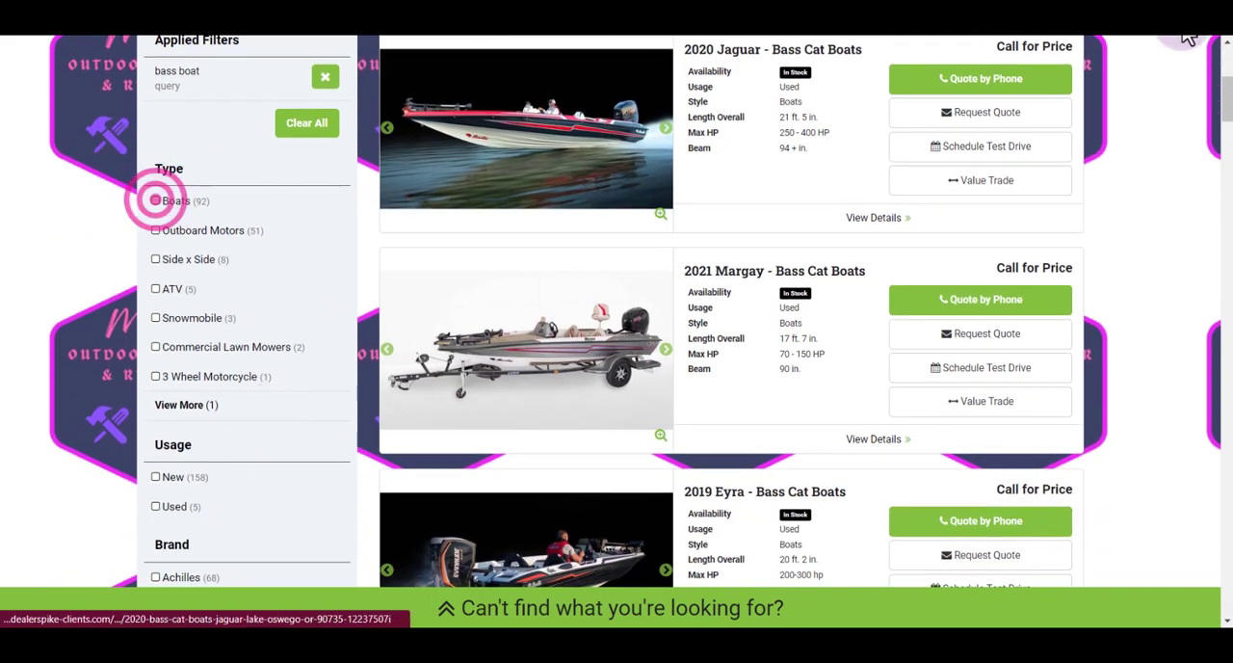
Step: Narrow the bass boat results to Used usage and the In Stock inventory status
scroll(660, 255, down, 3)
scroll(660, 256, down, 3)
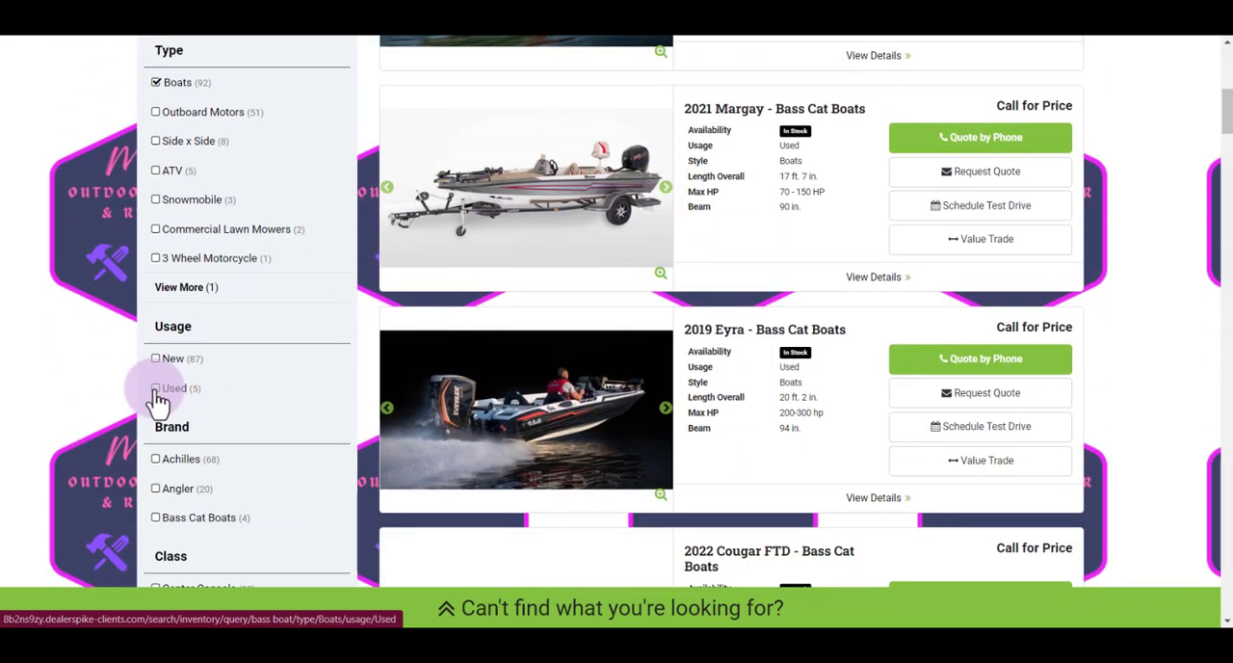
click(157, 391)
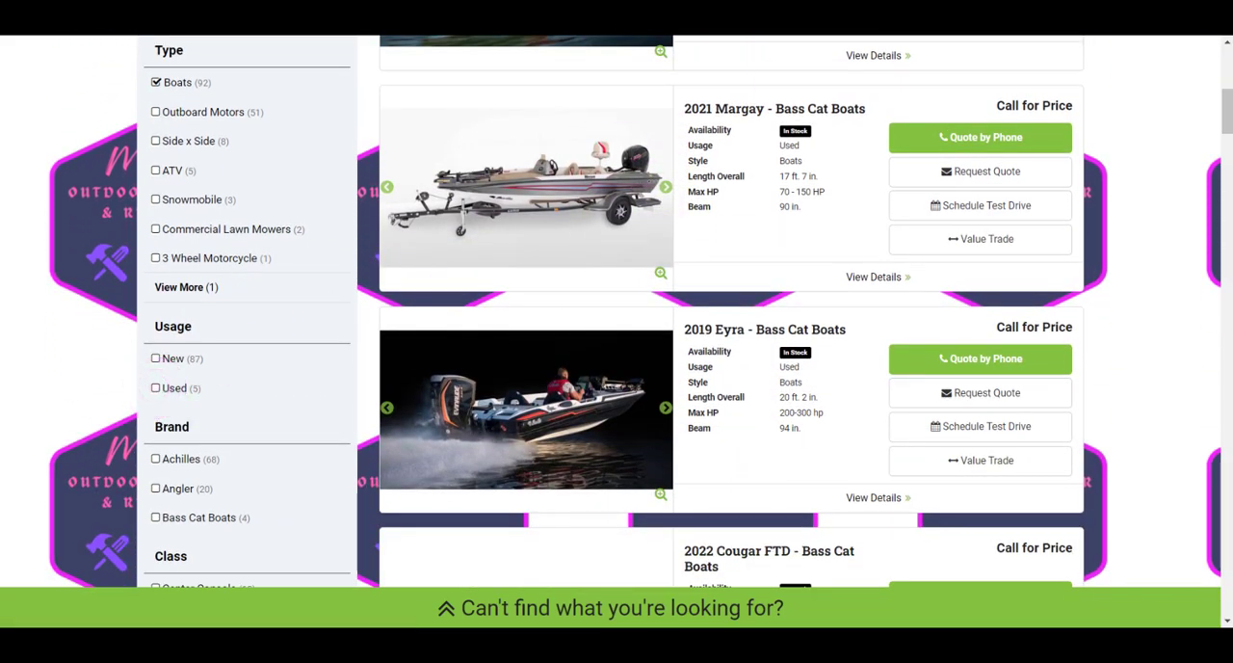
scroll(379, 313, down, 3)
scroll(378, 314, down, 6)
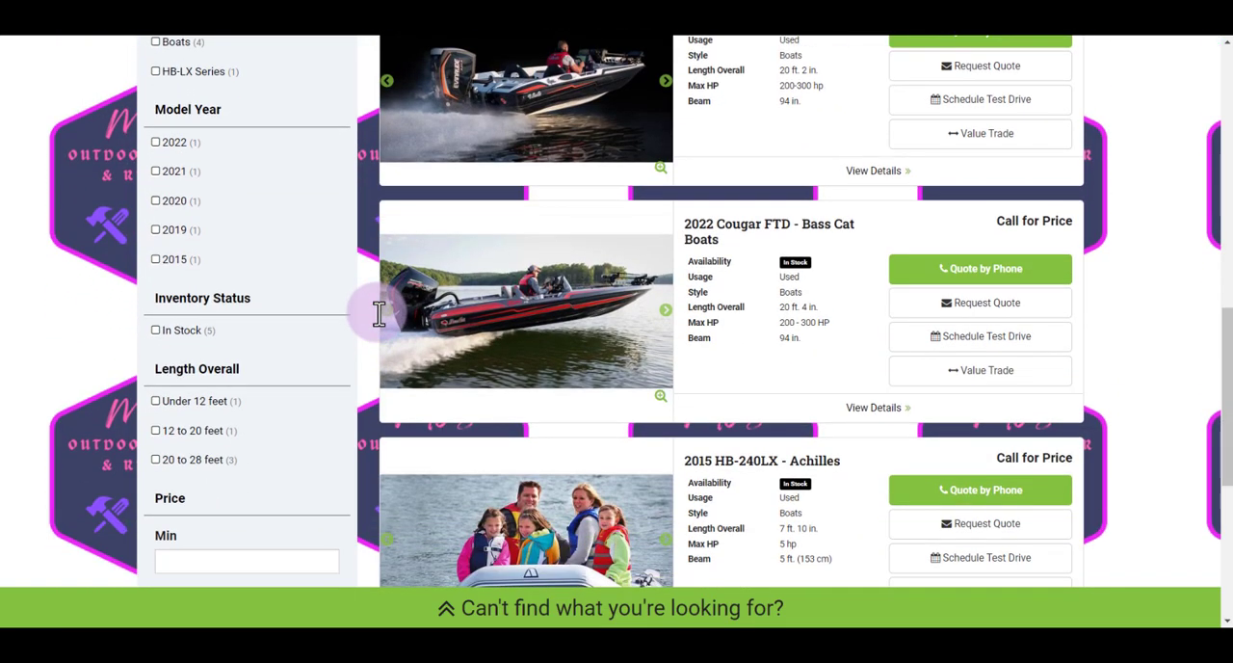
scroll(378, 313, up, 1)
click(156, 375)
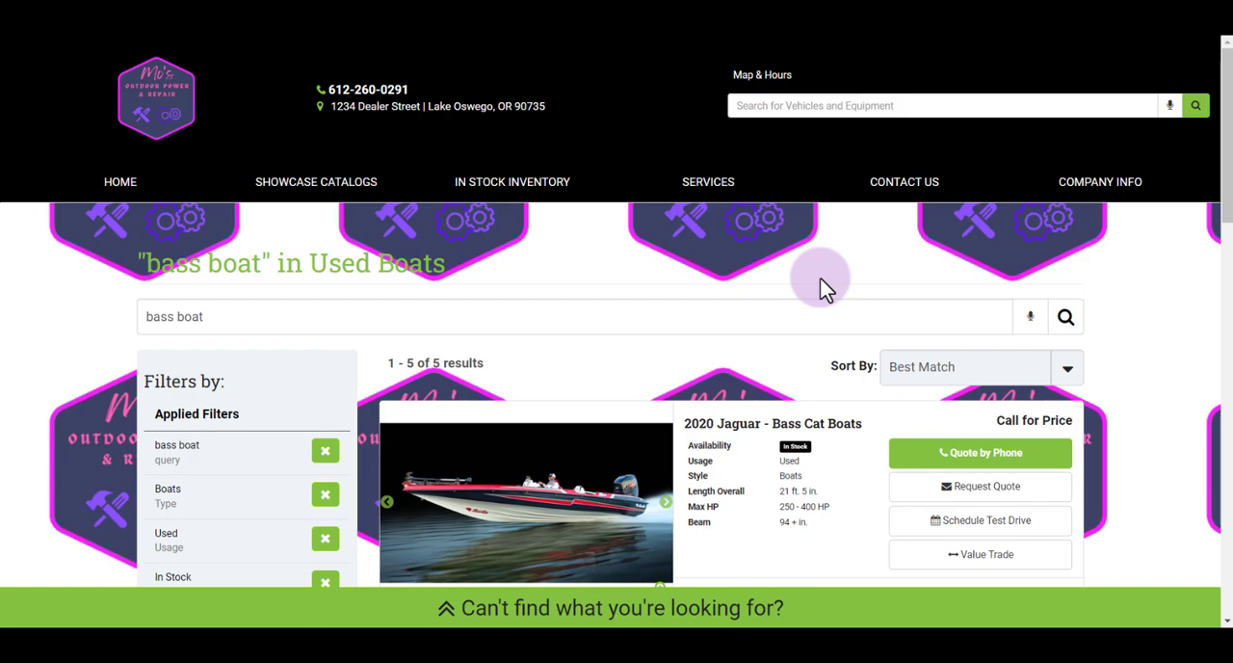
scroll(820, 278, down, 1)
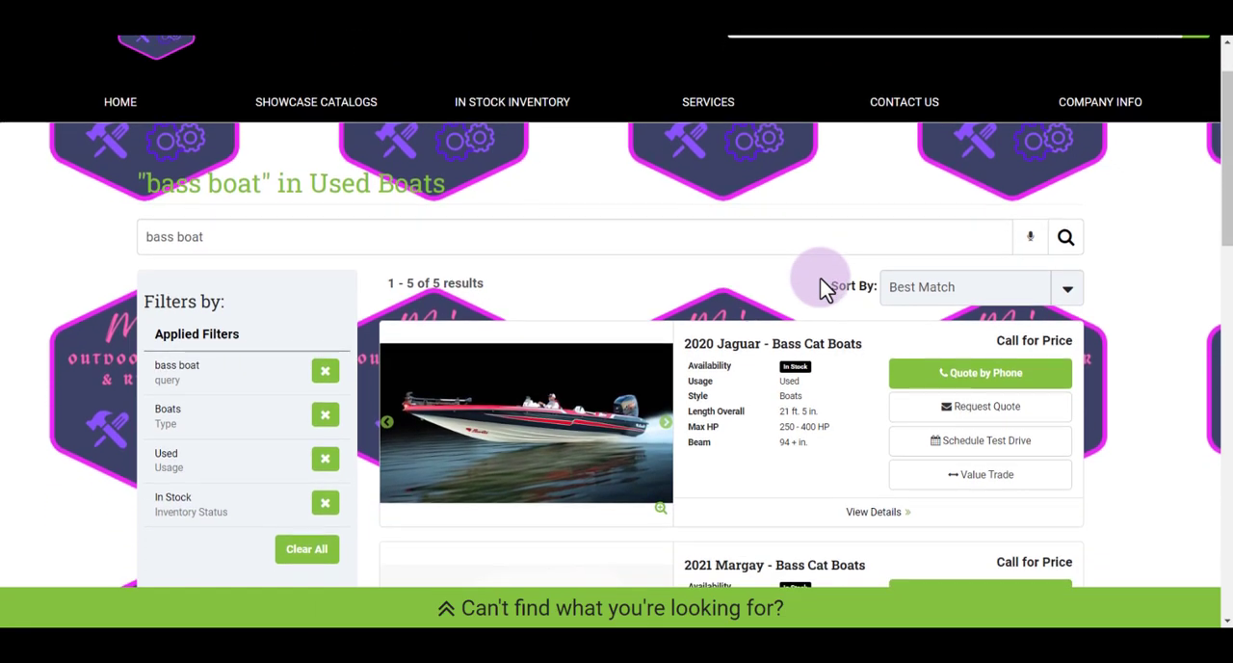
scroll(819, 277, up, 1)
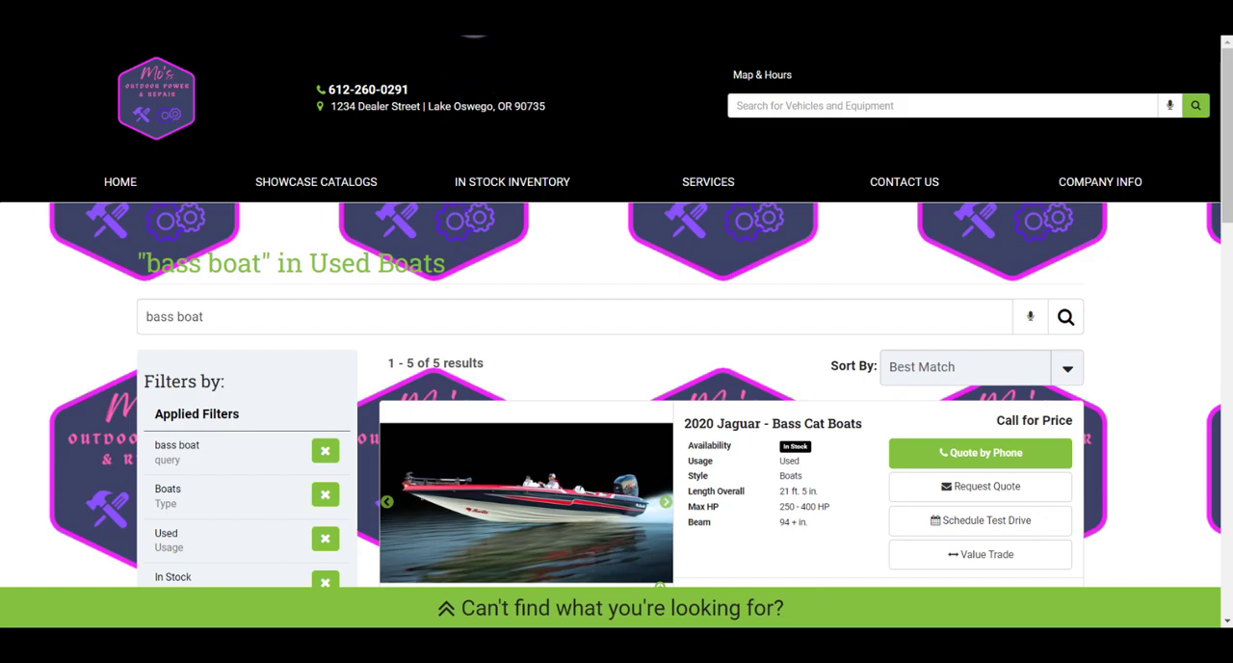
Step: Copy the filtered results page's address and paste it in the navigation editor as the new child item's custom URL
right_click(474, 36)
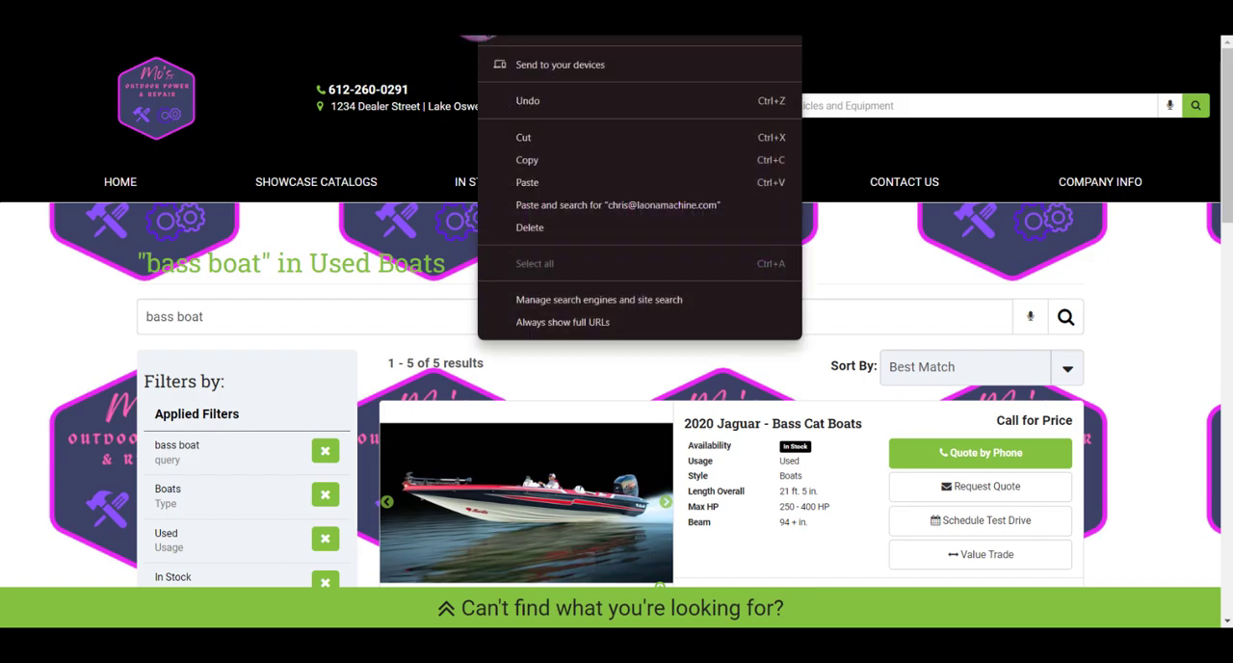
click(539, 158)
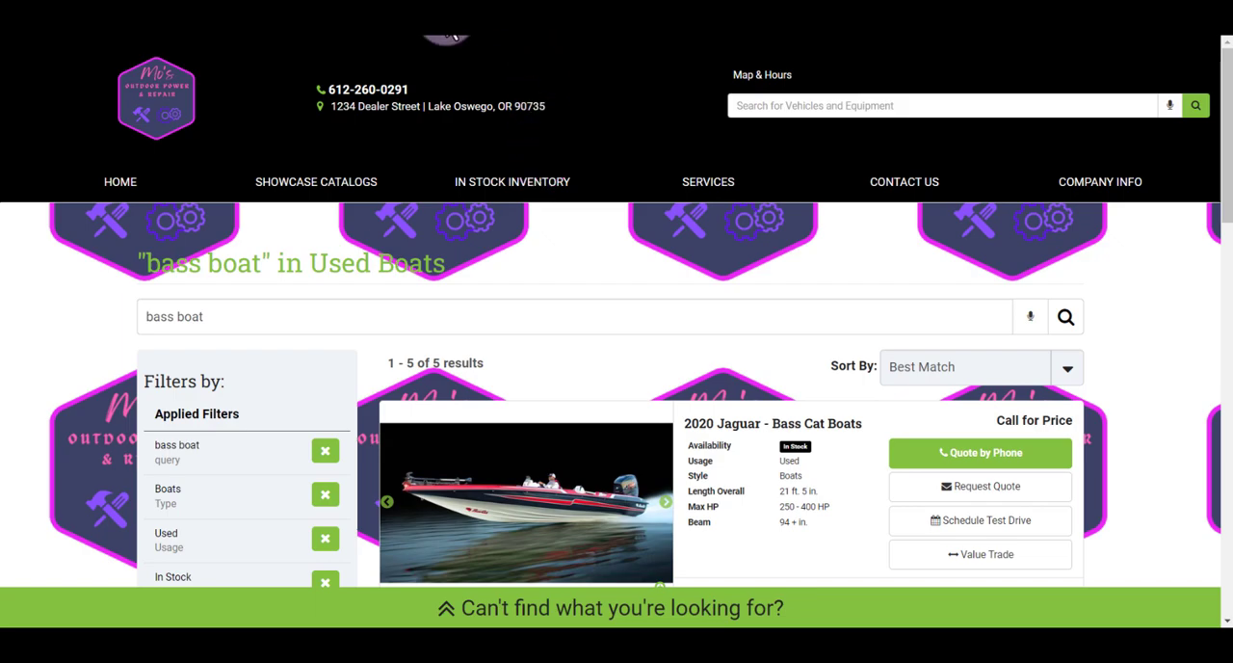
key(ctrl+Tab)
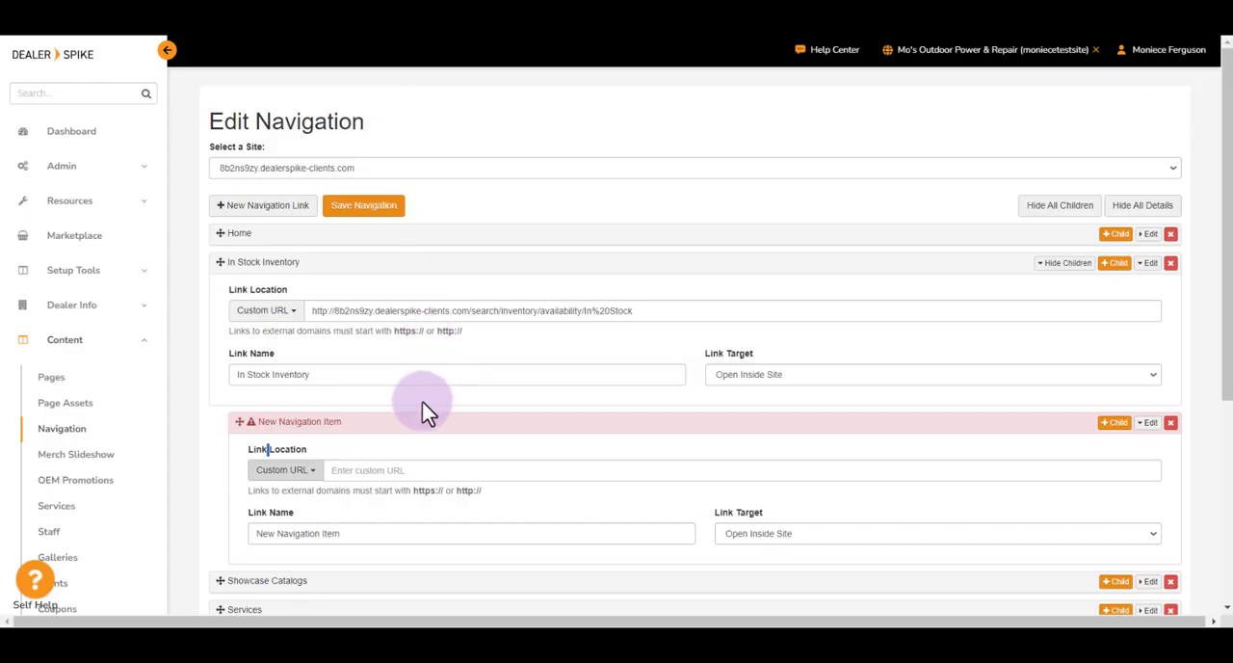
click(408, 469)
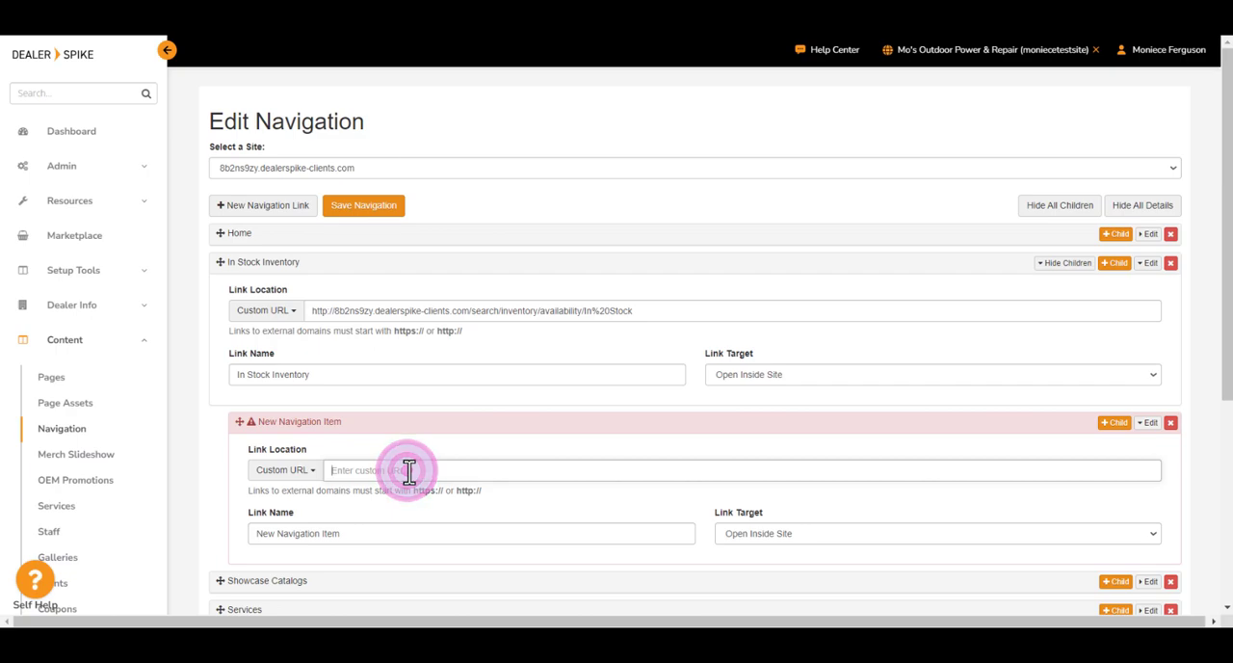
right_click(407, 470)
click(474, 252)
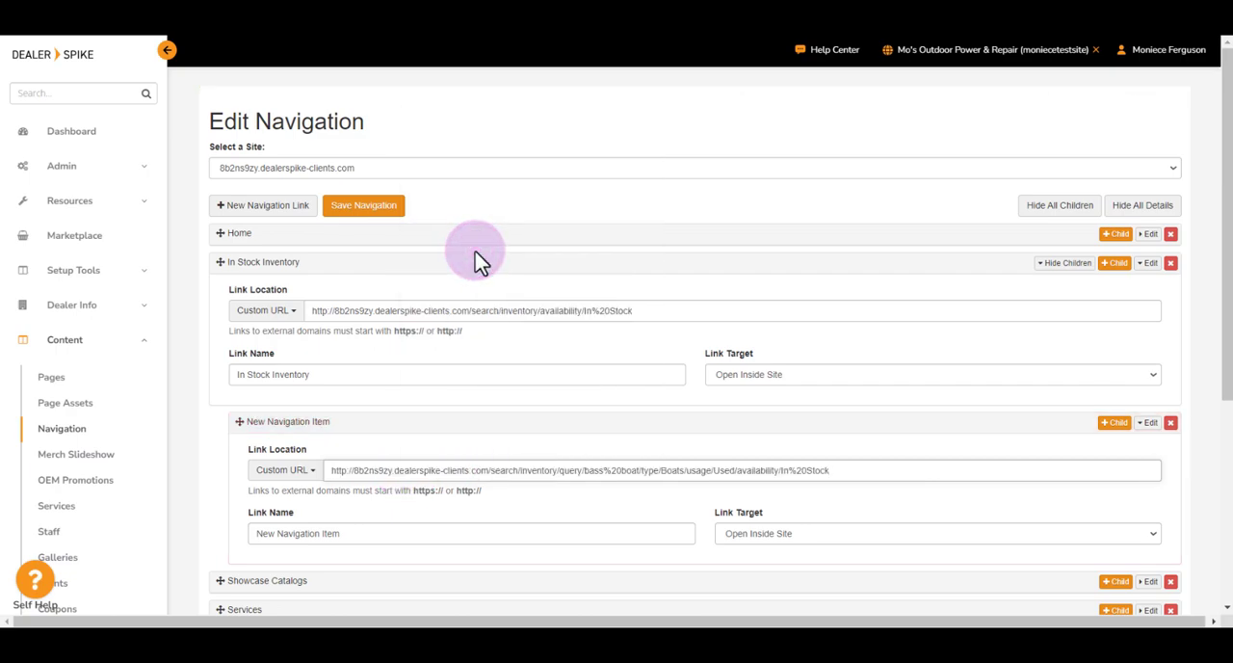
Step: Name the child link "Used Bass Boats" and save the navigation
click(274, 516)
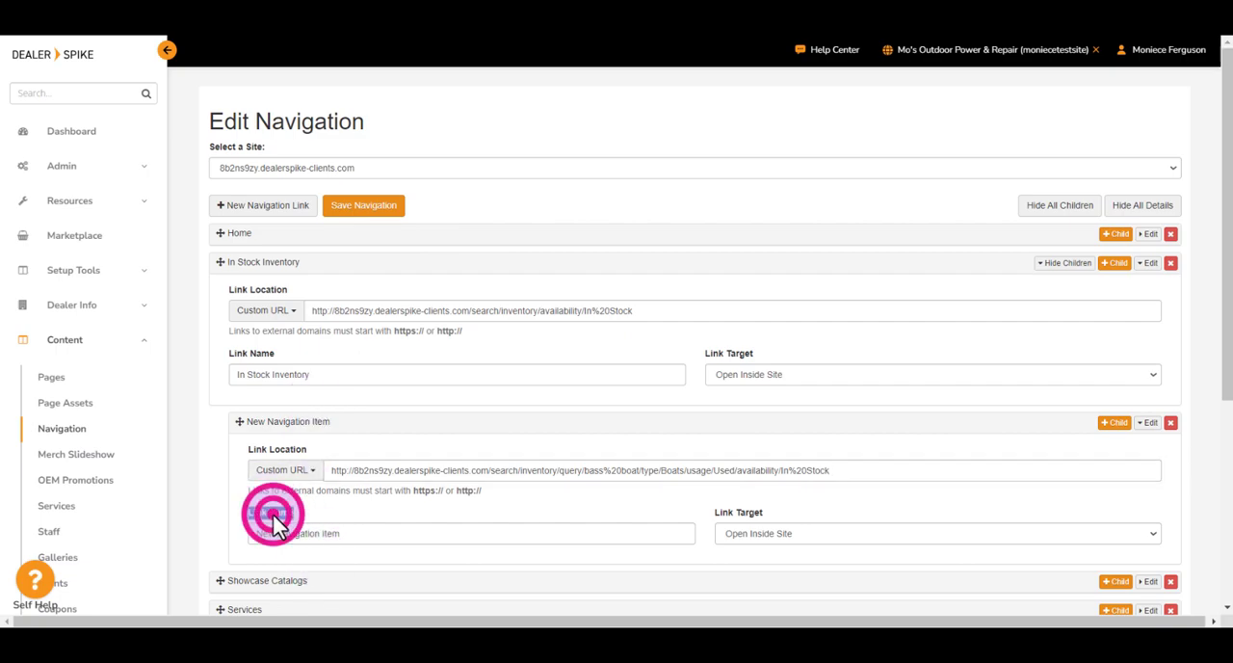
drag(369, 535, 255, 536)
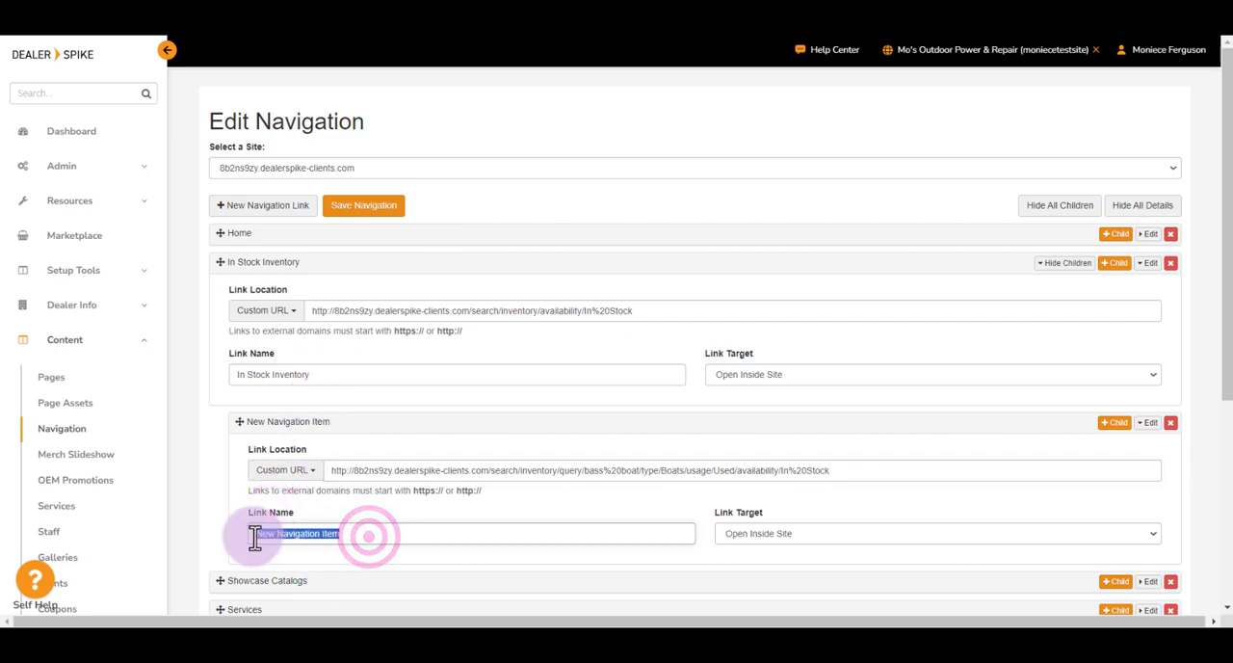
text(Used B)
text(ass Boats)
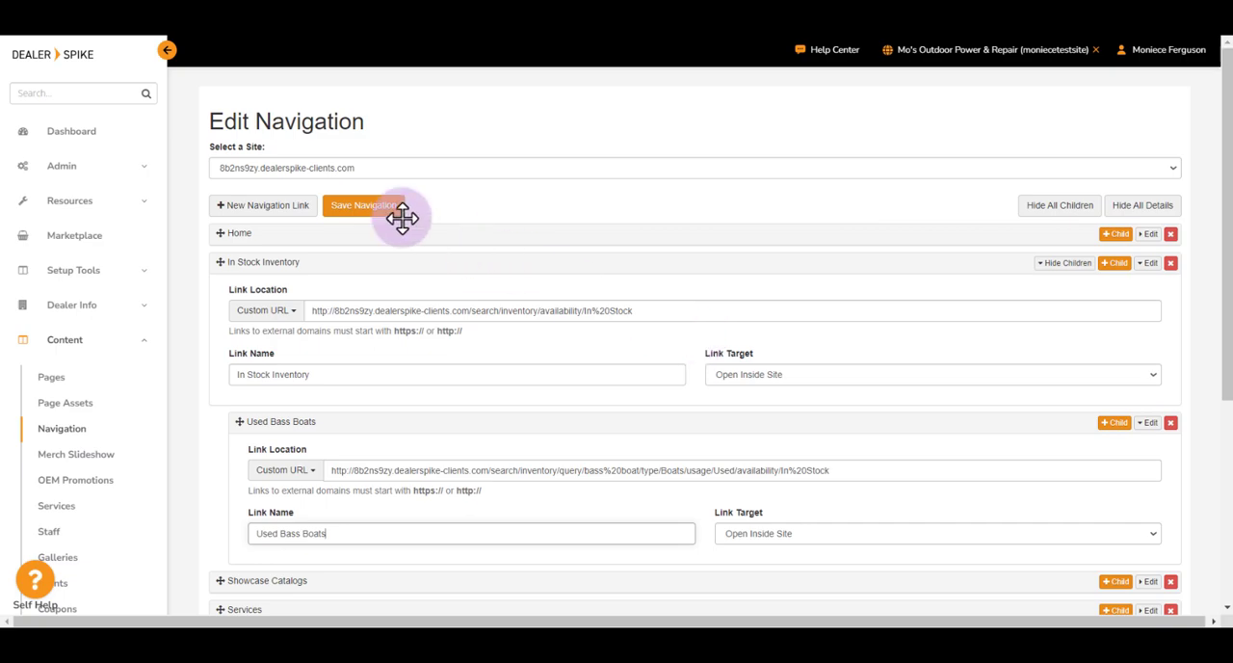
click(365, 220)
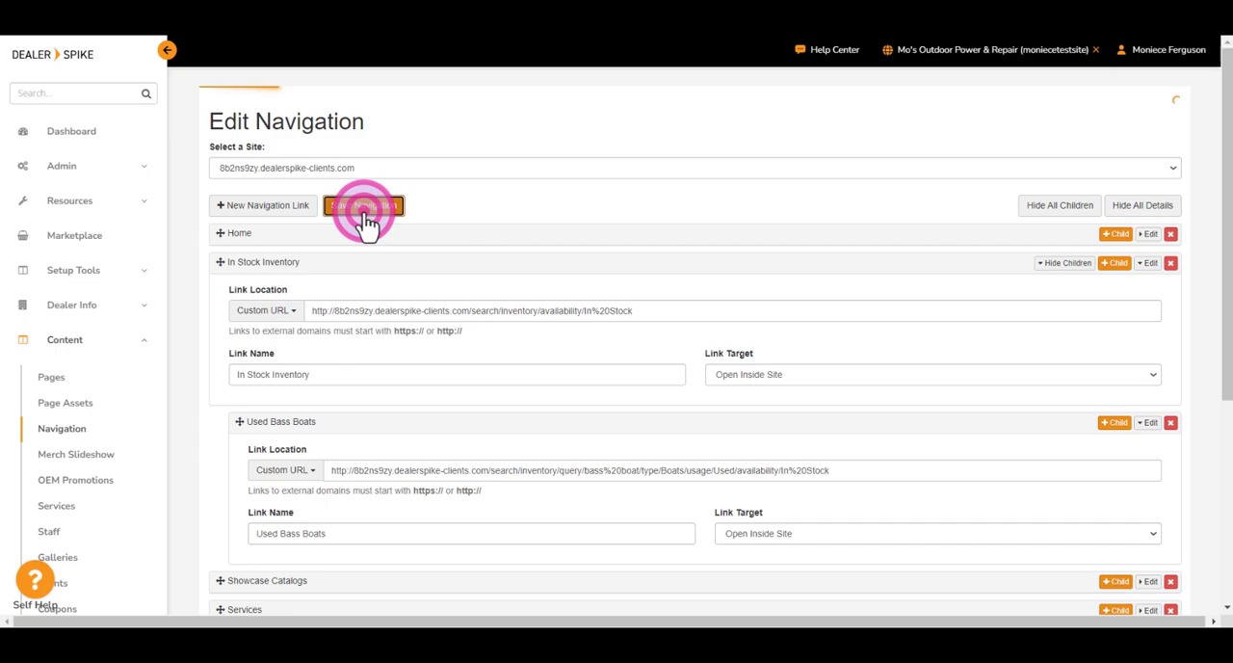
click(992, 56)
click(1004, 92)
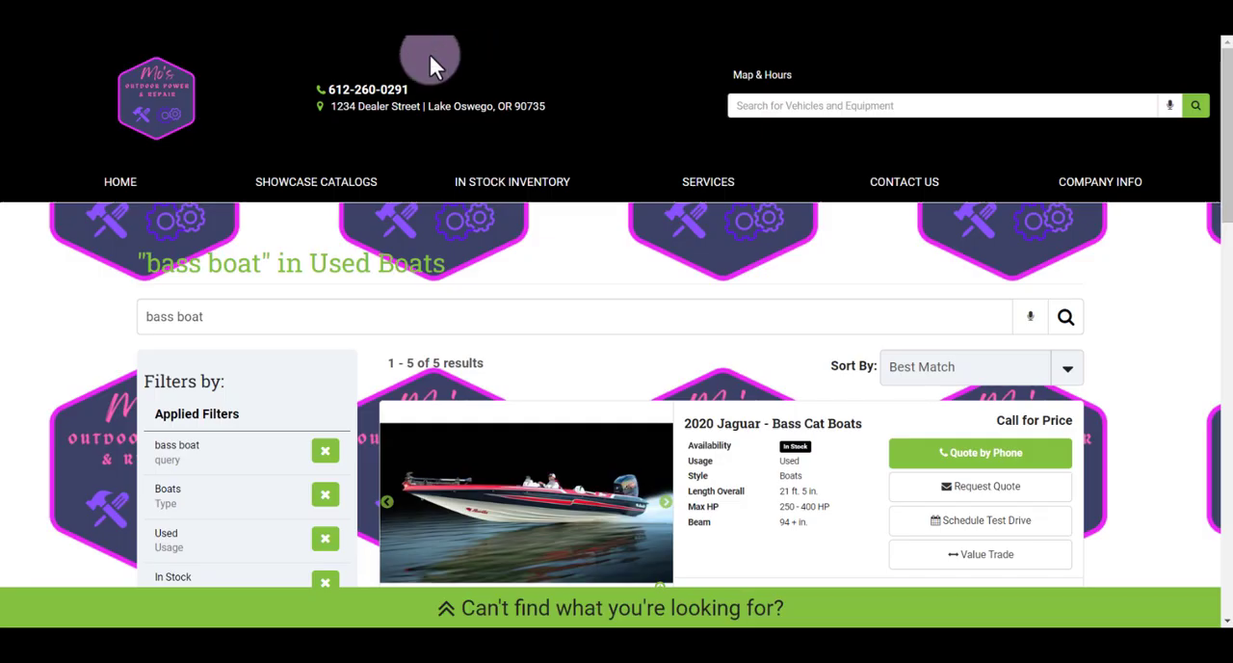
Step: On the live website, go to Home, open Used Bass Boats under In Stock Inventory, and review the listed boats and applied filters
click(188, 175)
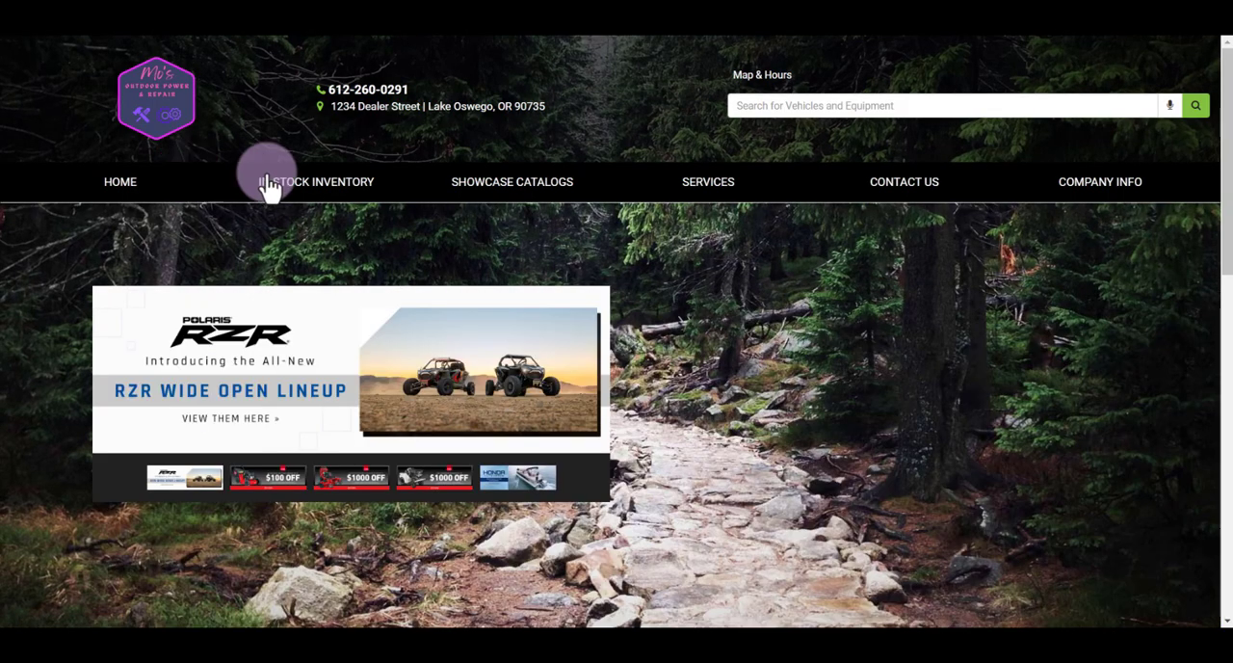
mouse_move(401, 184)
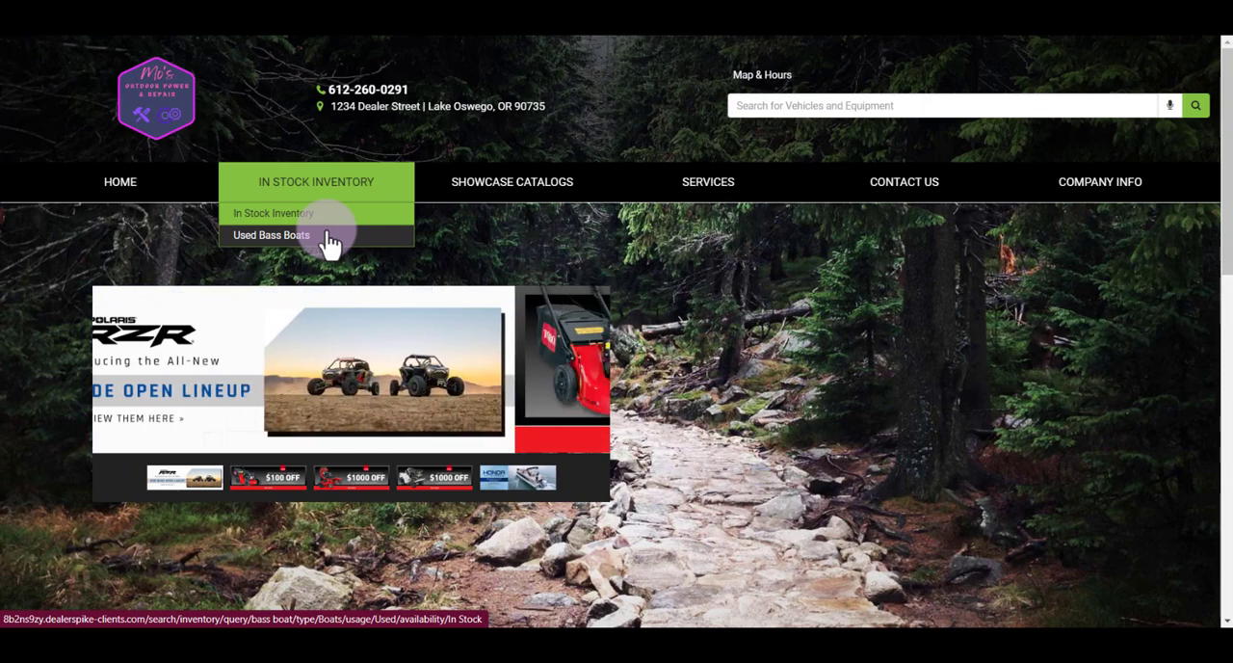
click(327, 236)
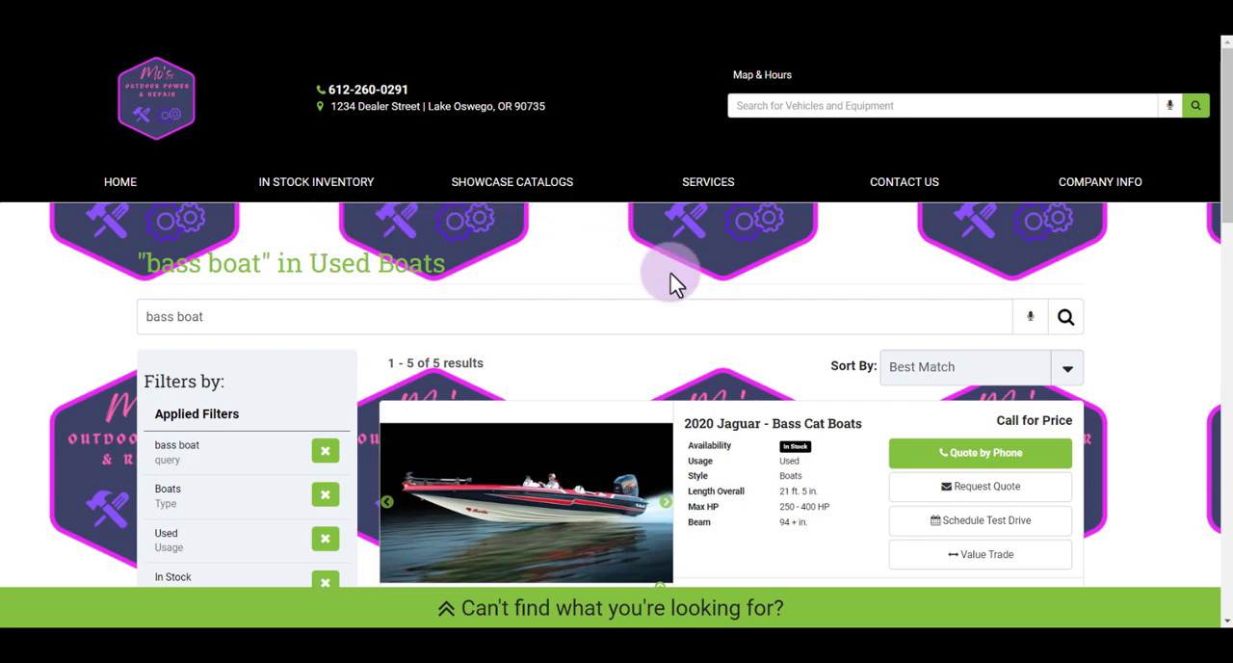
scroll(675, 282, down, 3)
scroll(674, 283, down, 3)
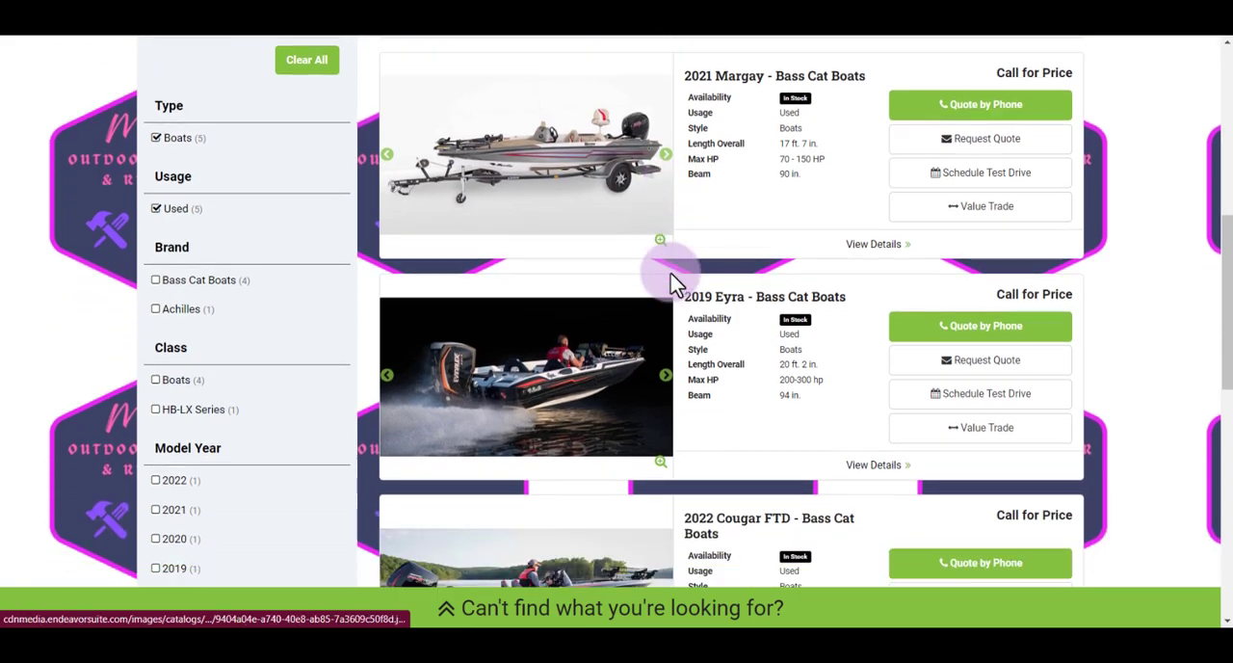
scroll(674, 282, down, 3)
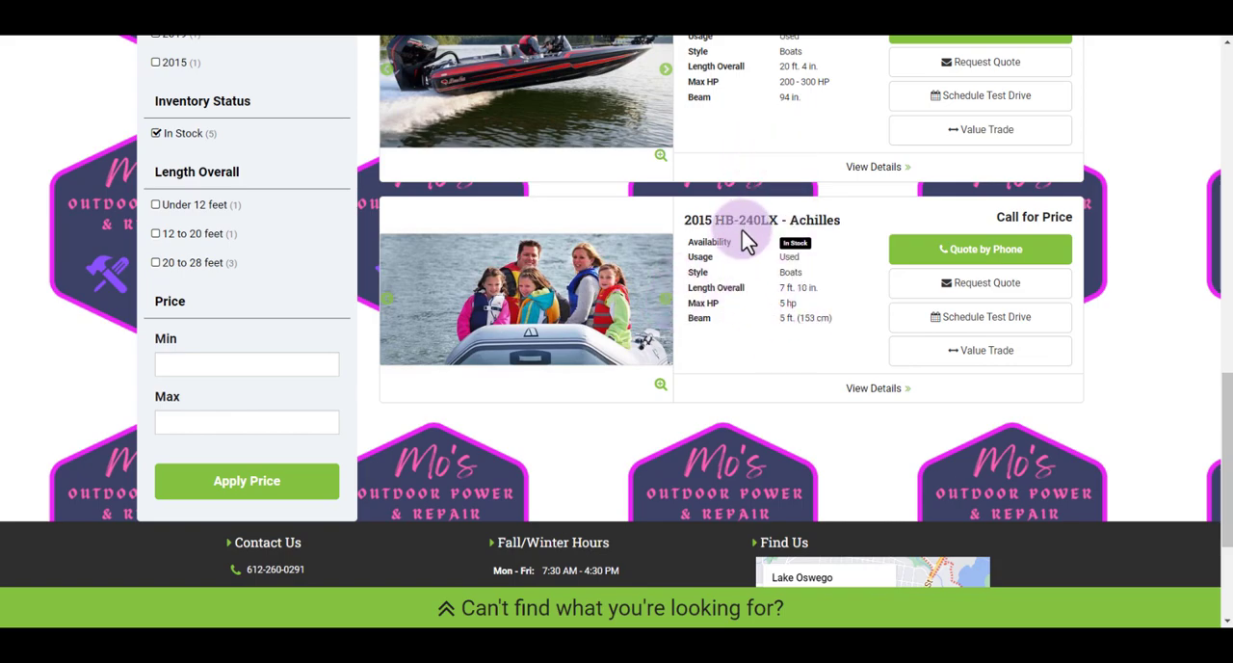
scroll(678, 325, up, 5)
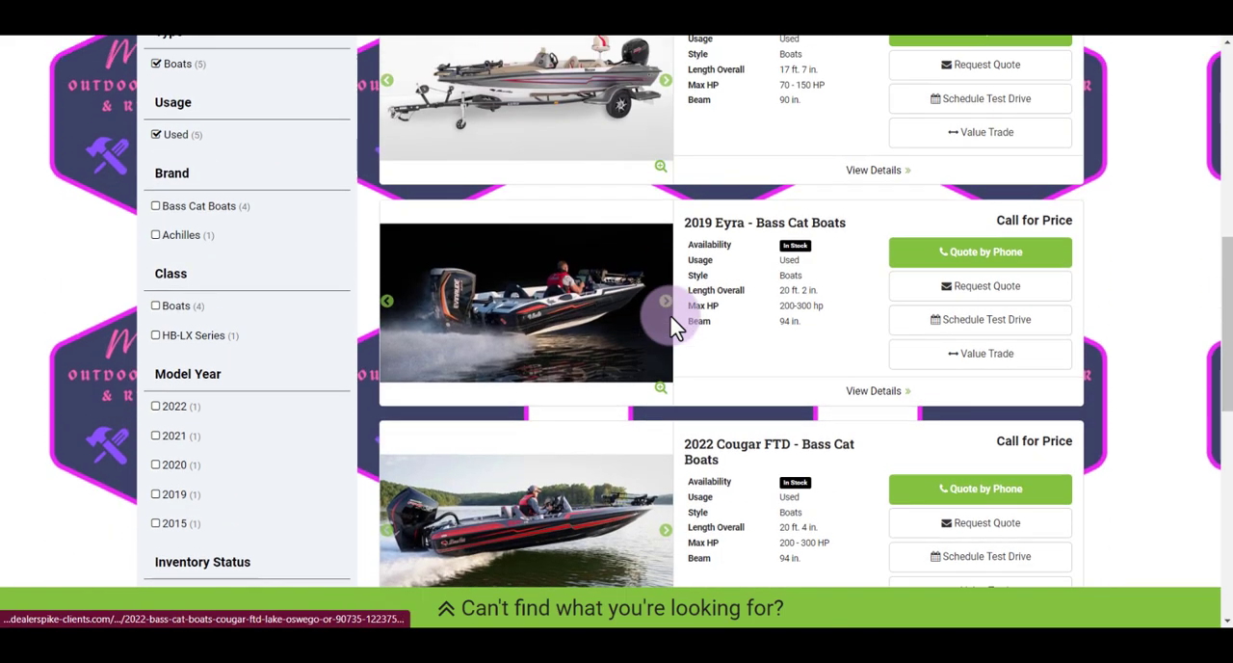
scroll(677, 325, up, 5)
mouse_move(359, 196)
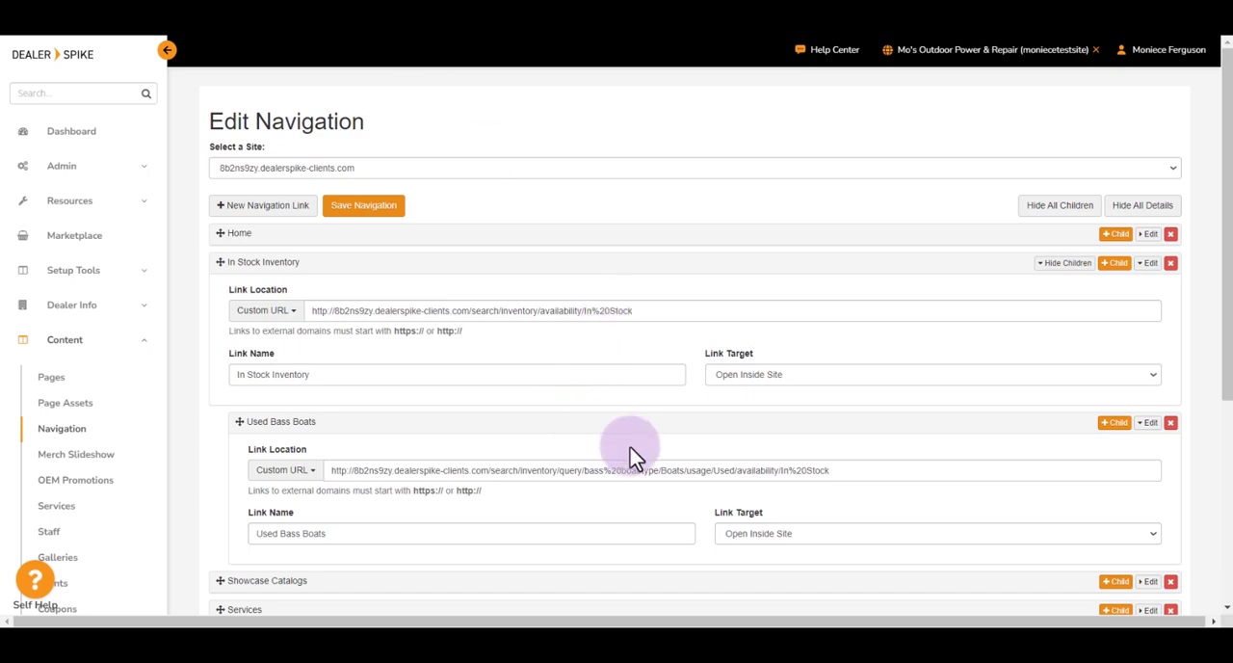
Step: Back in the navigation editor, delete the Used Bass Boats child link and save the navigation
click(1171, 424)
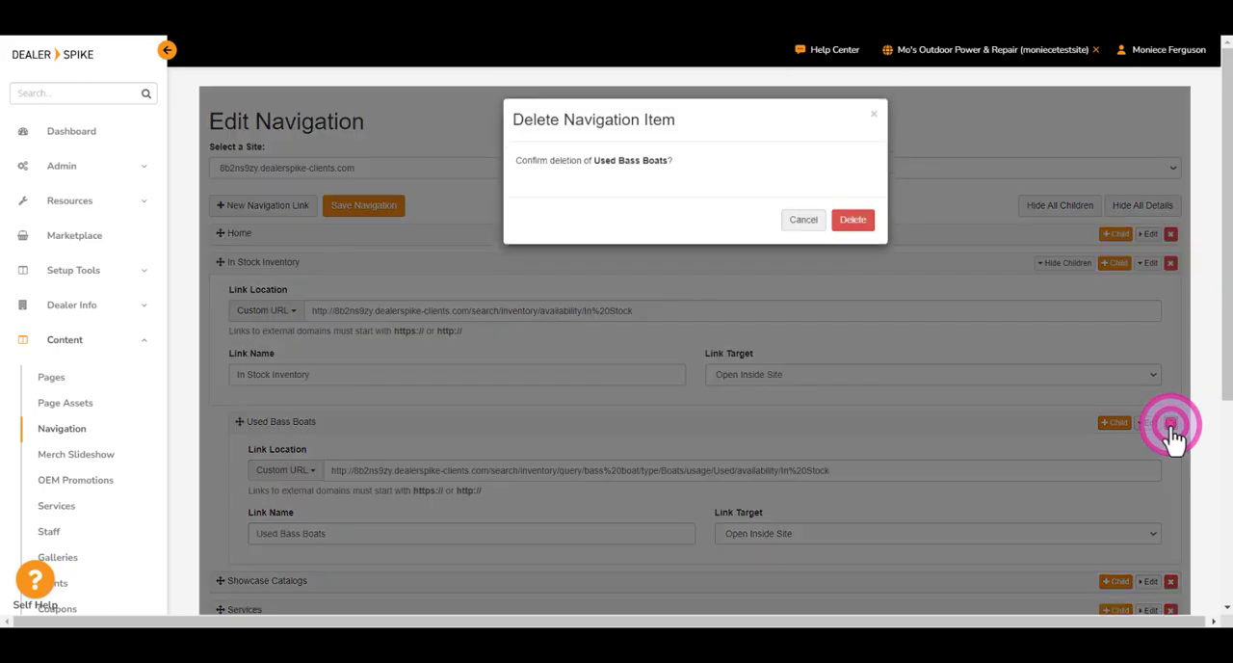
click(856, 229)
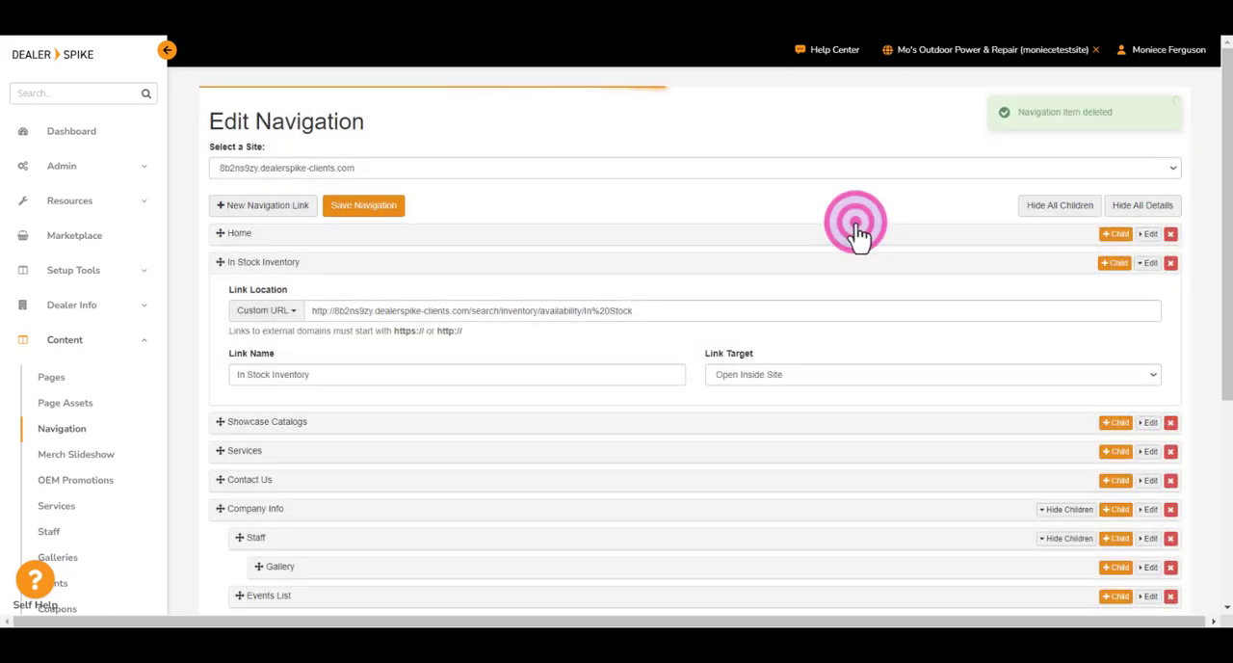
click(382, 212)
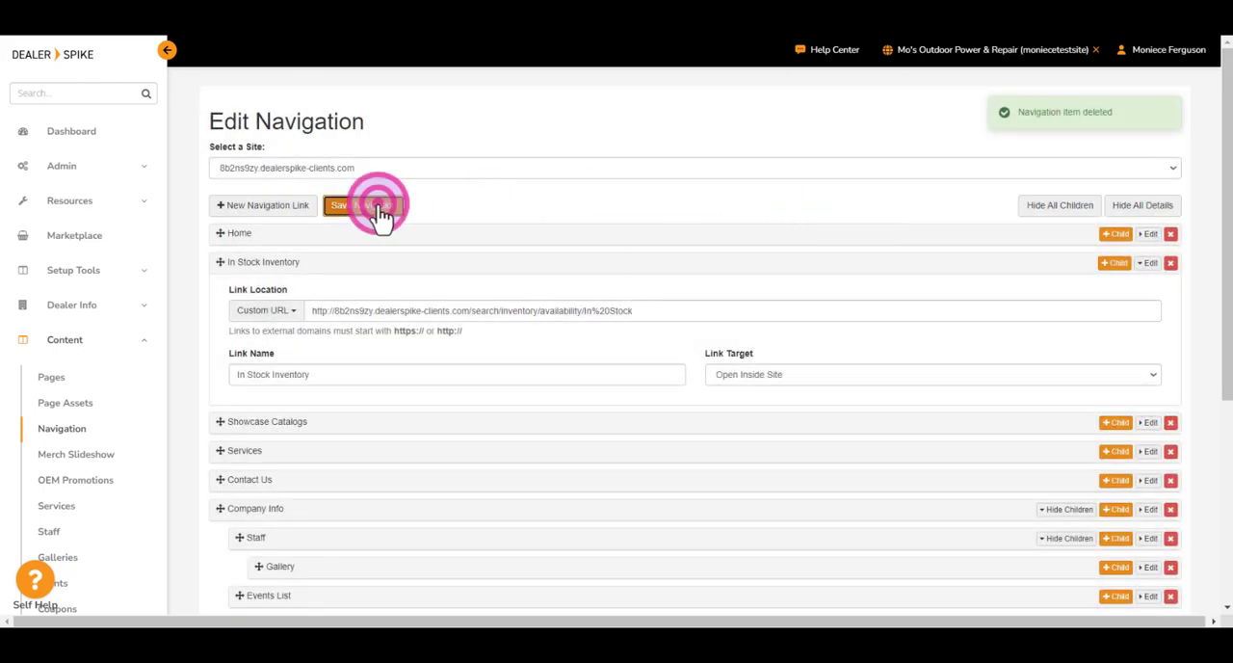
click(1010, 53)
click(1019, 89)
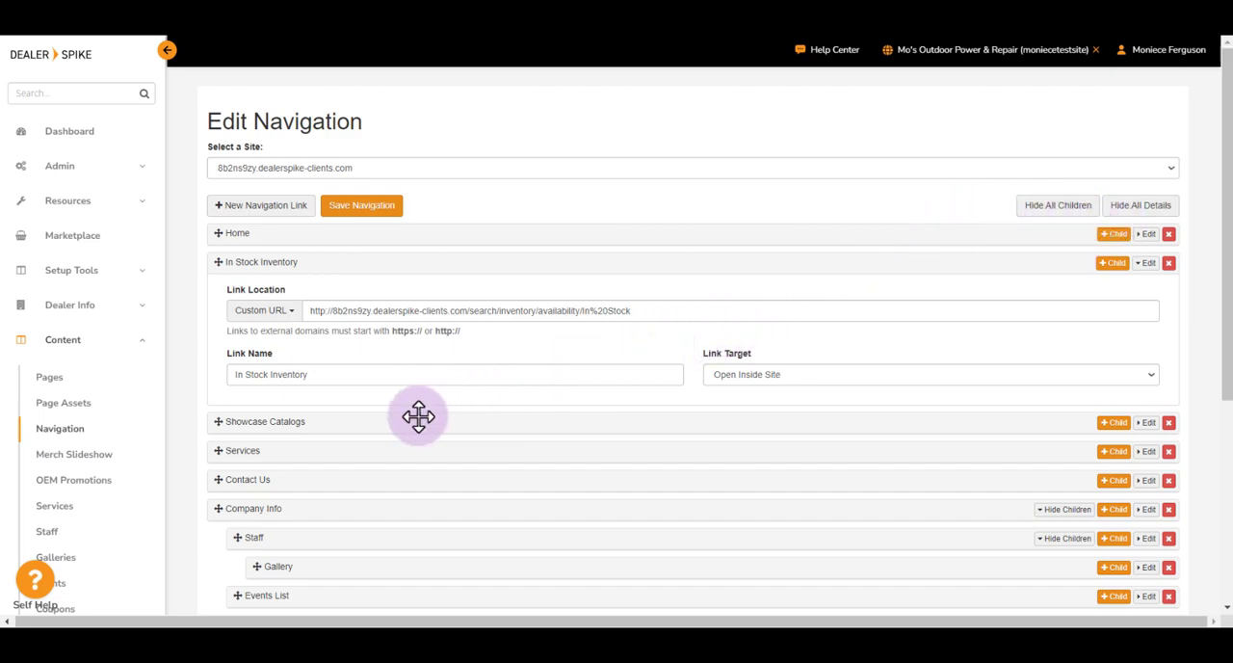
Step: Move Gallery out from under Staff so it sits directly under Company Info, between Staff and Events List
scroll(418, 416, down, 3)
scroll(418, 416, up, 1)
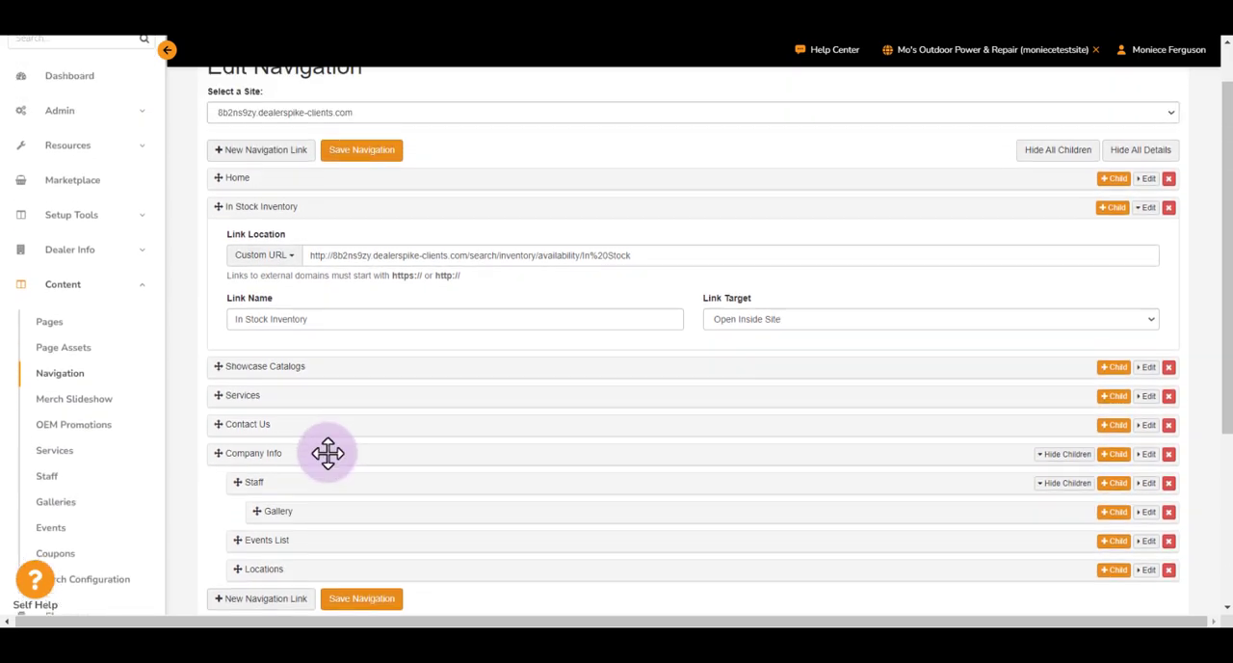
scroll(421, 415, down, 1)
mouse_move(317, 427)
mouse_down()
mouse_move(347, 437)
mouse_move(284, 449)
mouse_move(325, 437)
mouse_up()
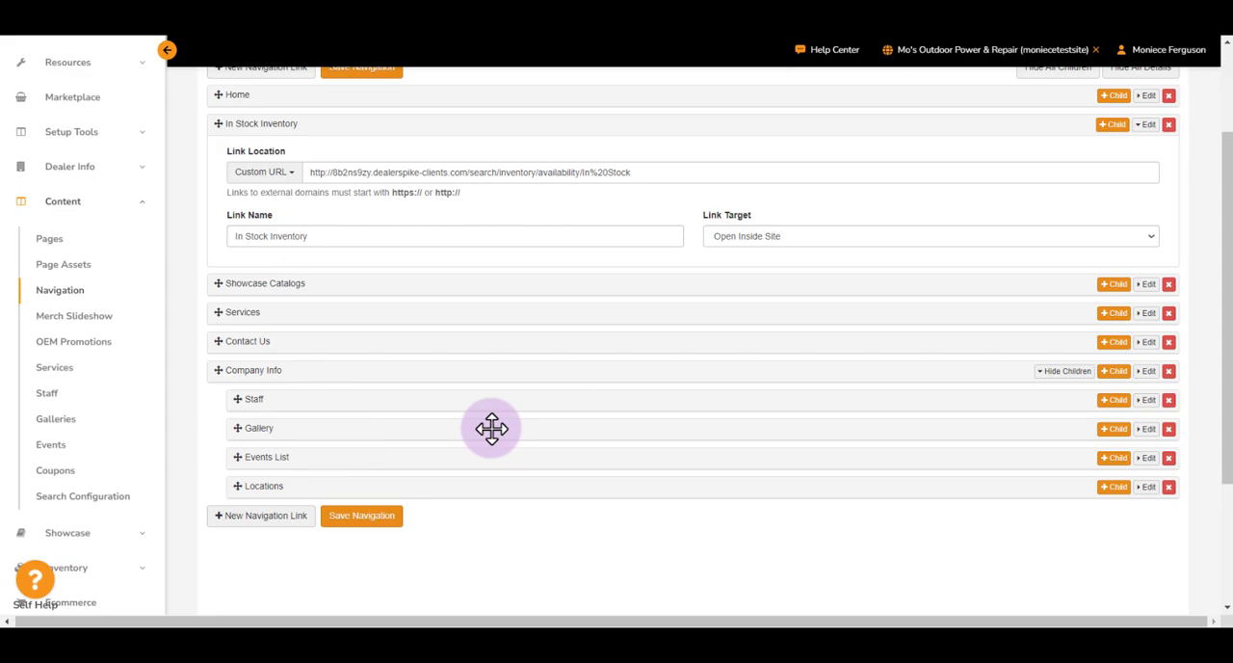
Step: Collapse the In Stock Inventory link's details and hide all child links in the navigation list
scroll(1108, 276, up, 1)
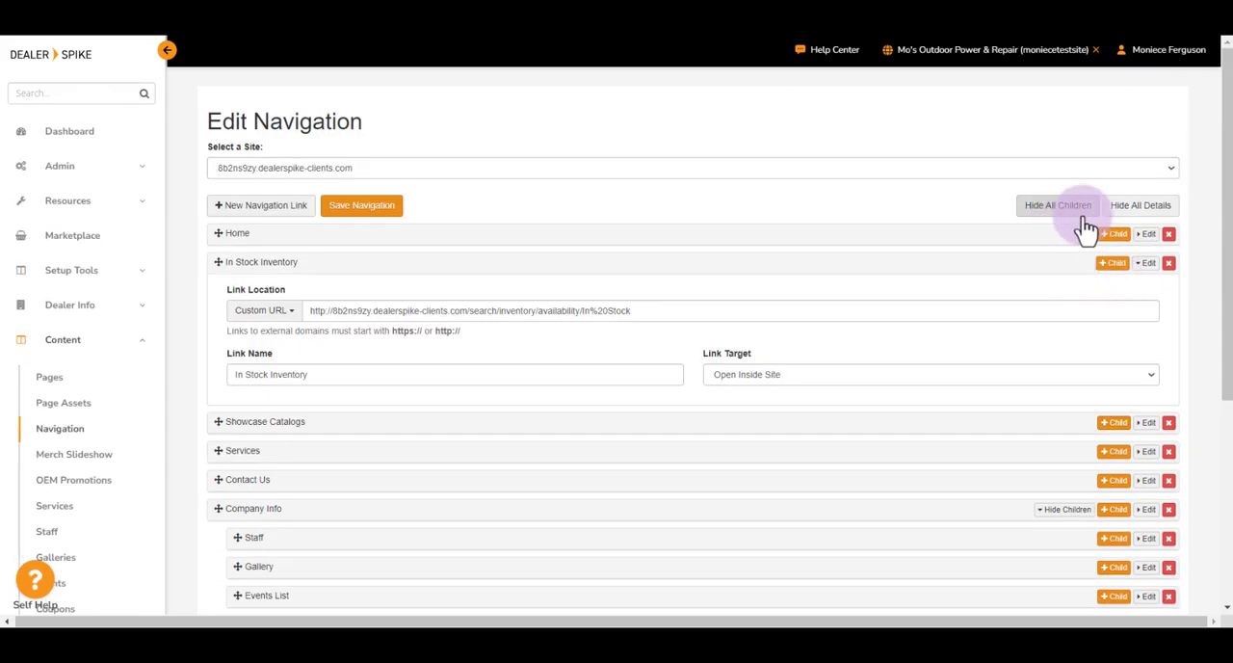
click(1137, 266)
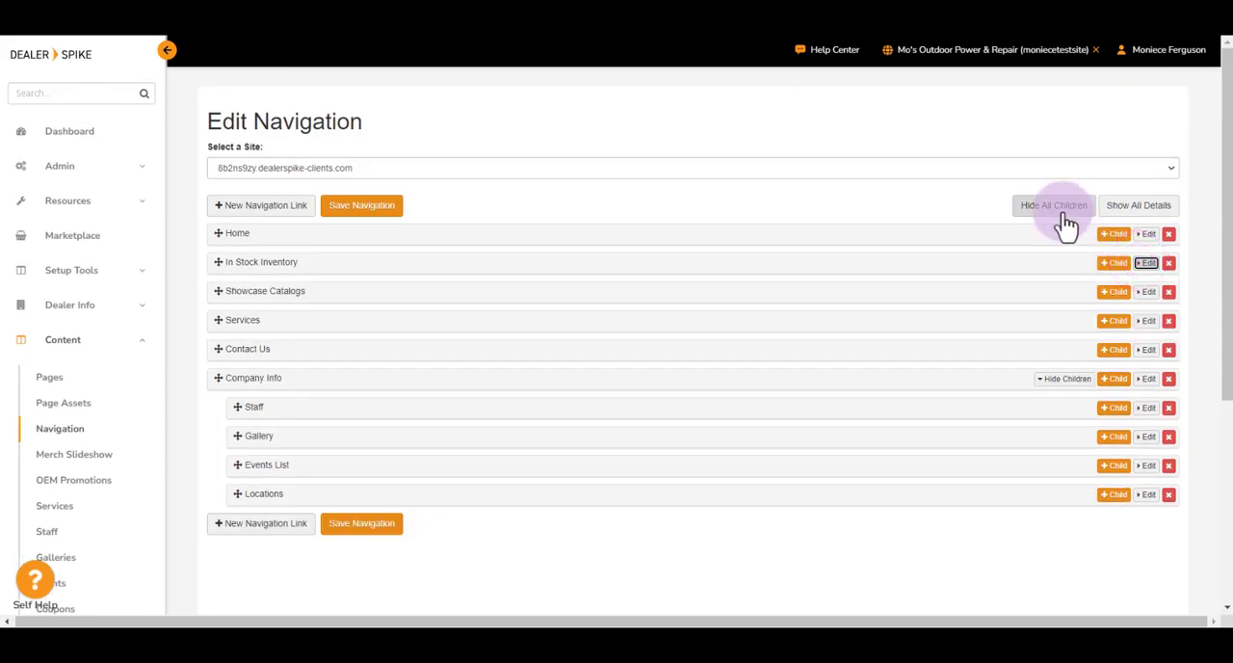
click(1063, 211)
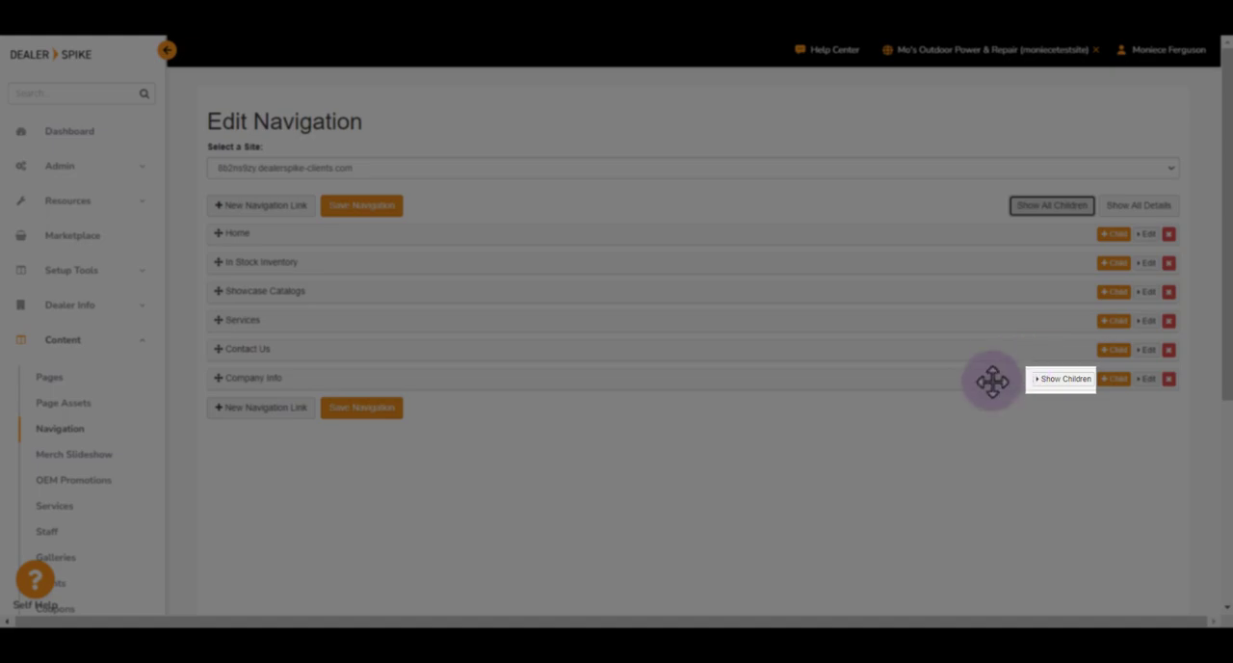
click(1071, 382)
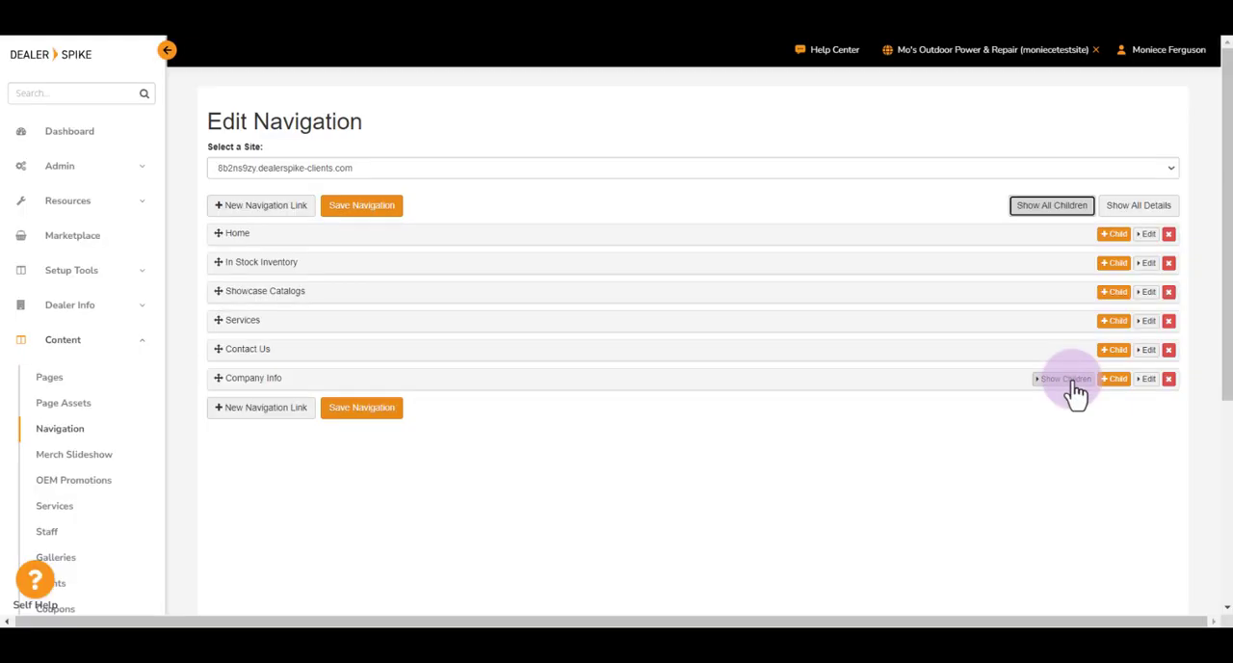
Step: Show the details of all navigation links, review each link's location, name and target, and hide all the details again
click(1118, 206)
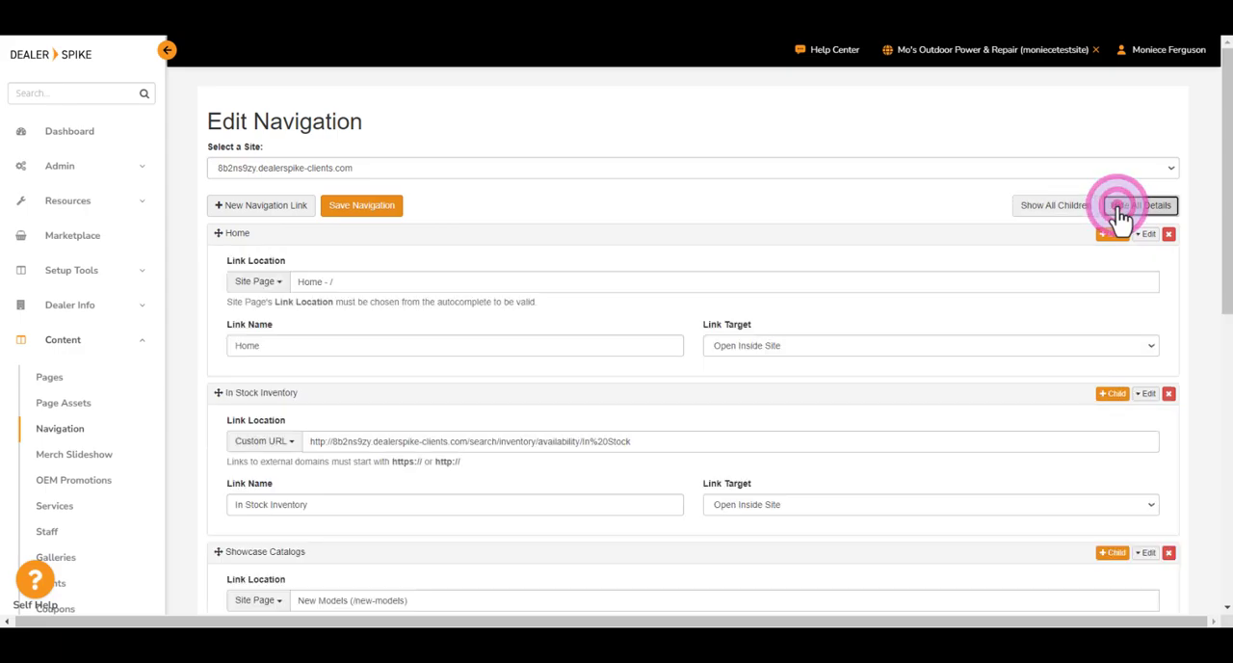
scroll(915, 295, down, 4)
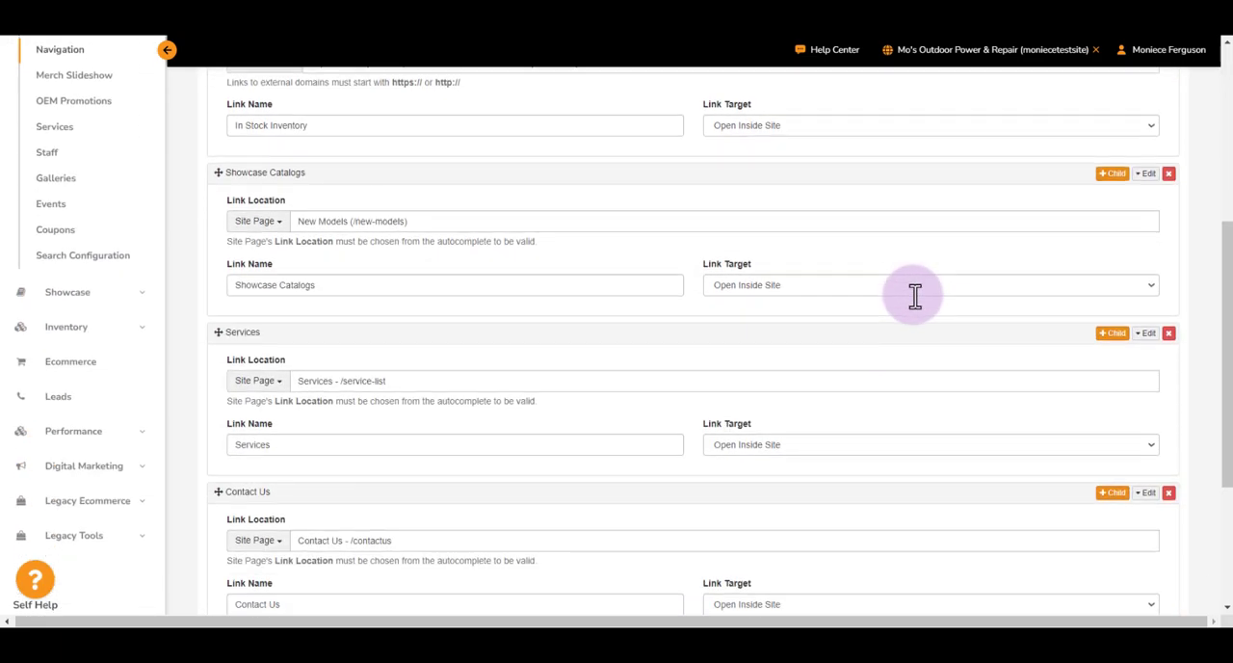
scroll(914, 295, down, 3)
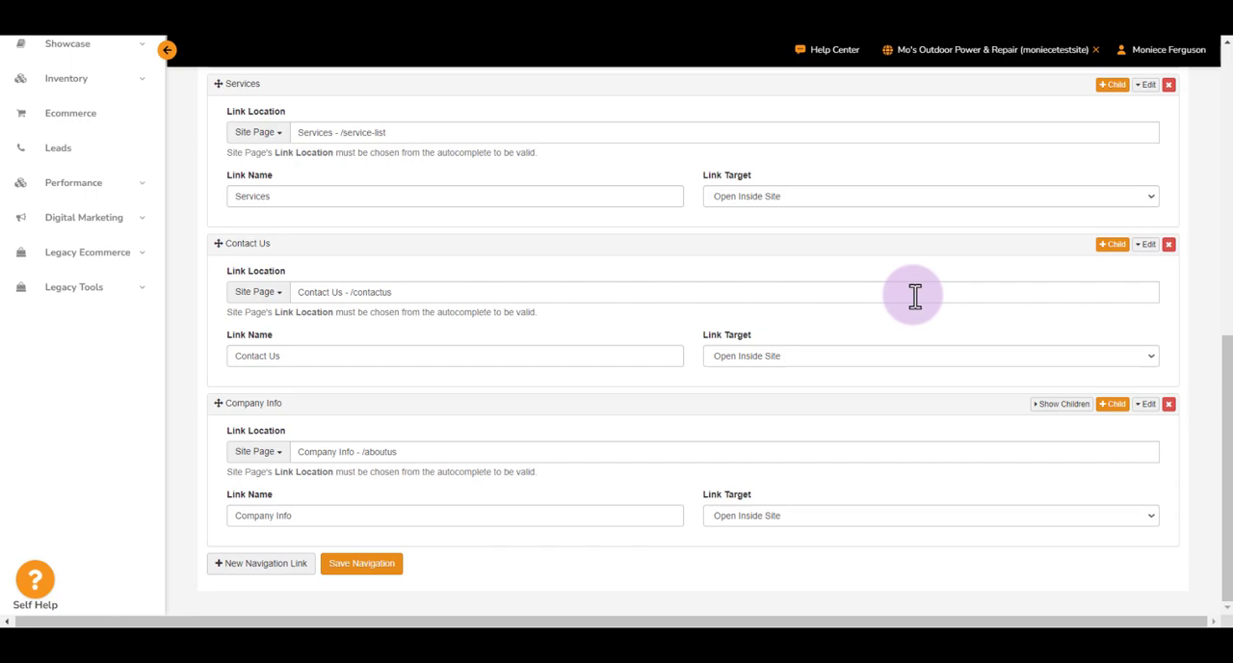
scroll(914, 295, up, 7)
click(1147, 210)
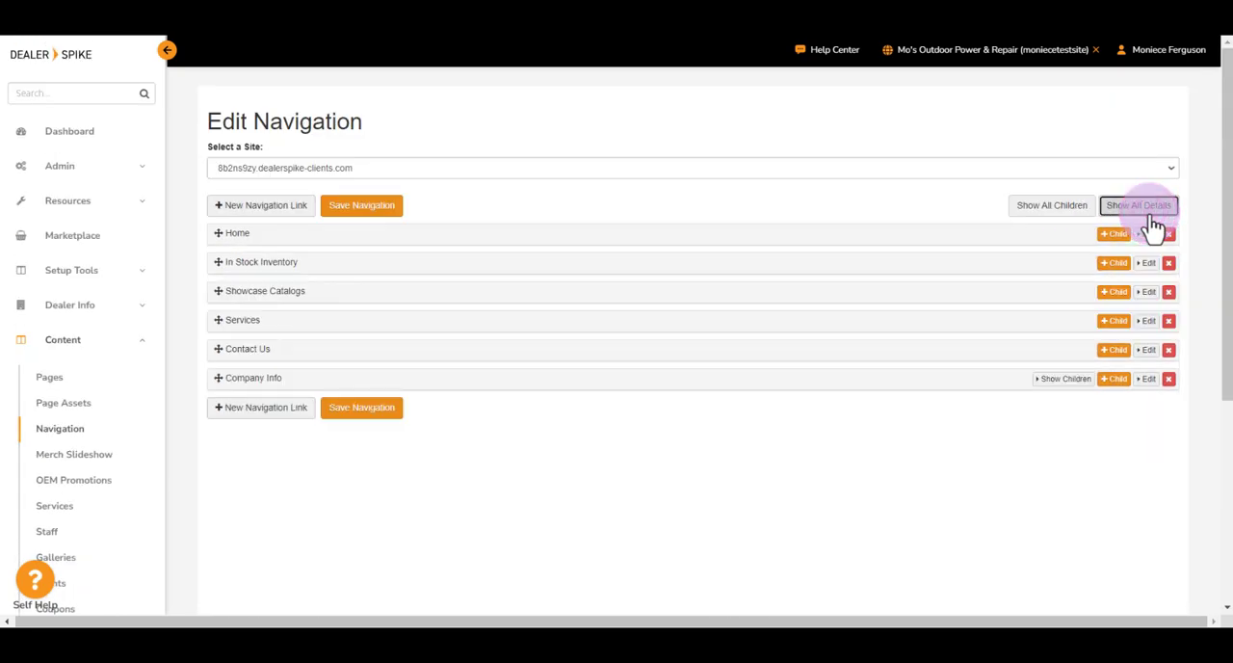